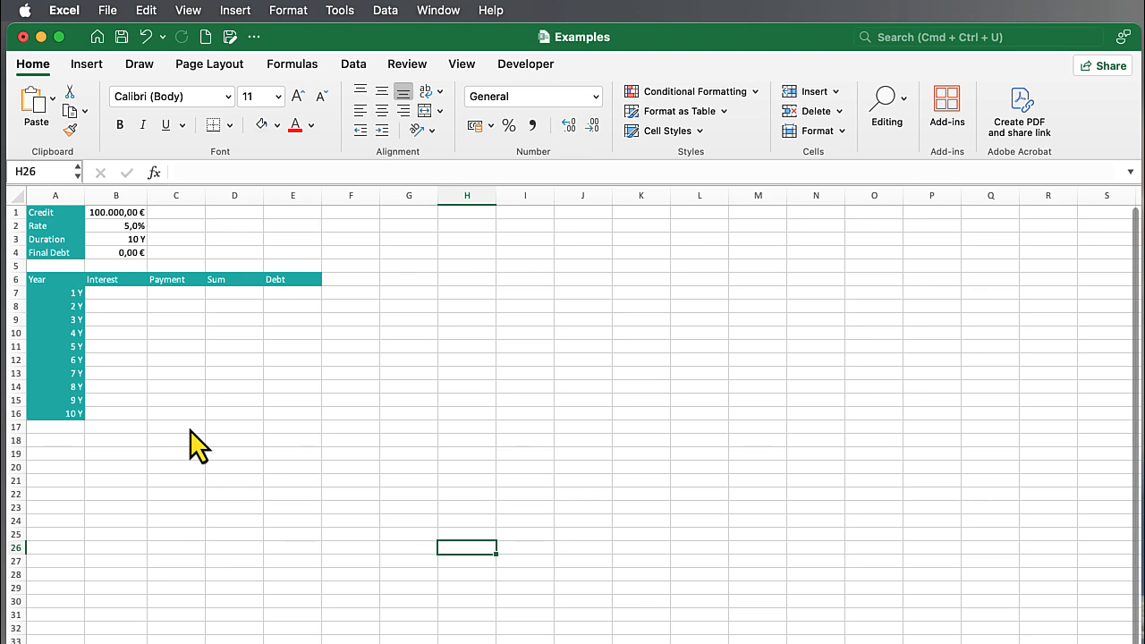
Start an IPMT formula in B7 with the absolute rate reference $B$2 and the relative period reference A7.
click(114, 295)
text(=IPMT)
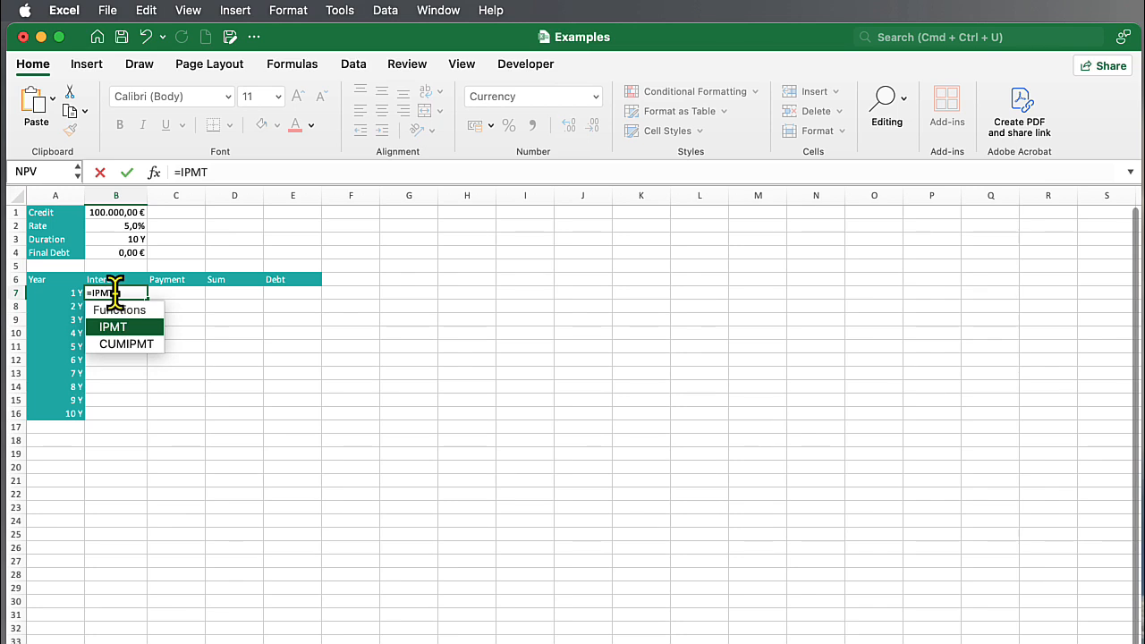
text(()
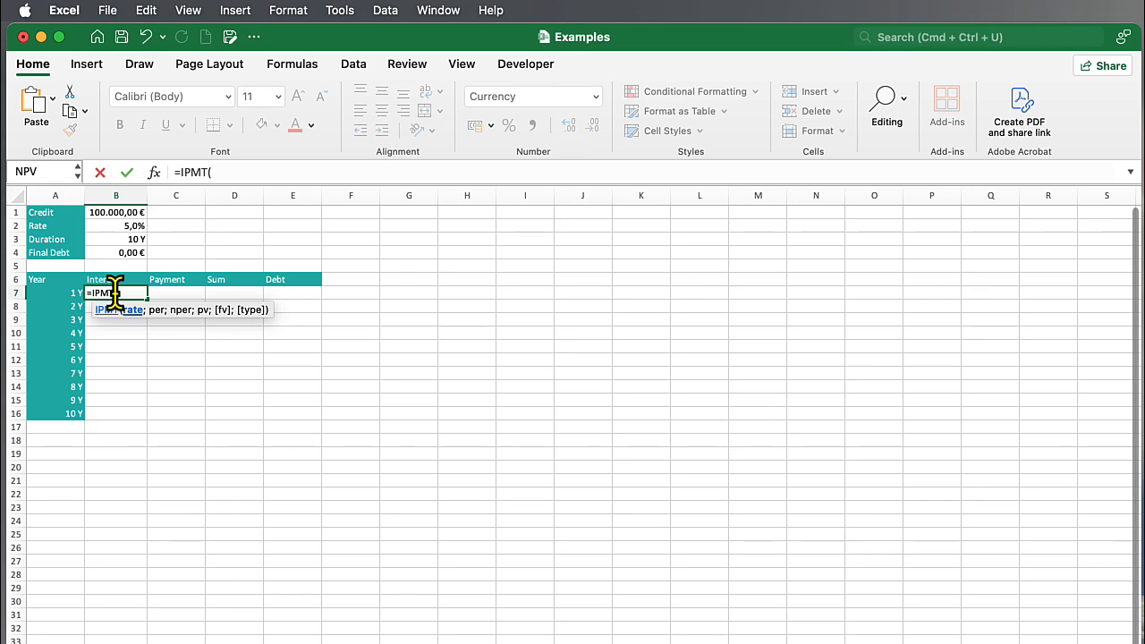
click(127, 230)
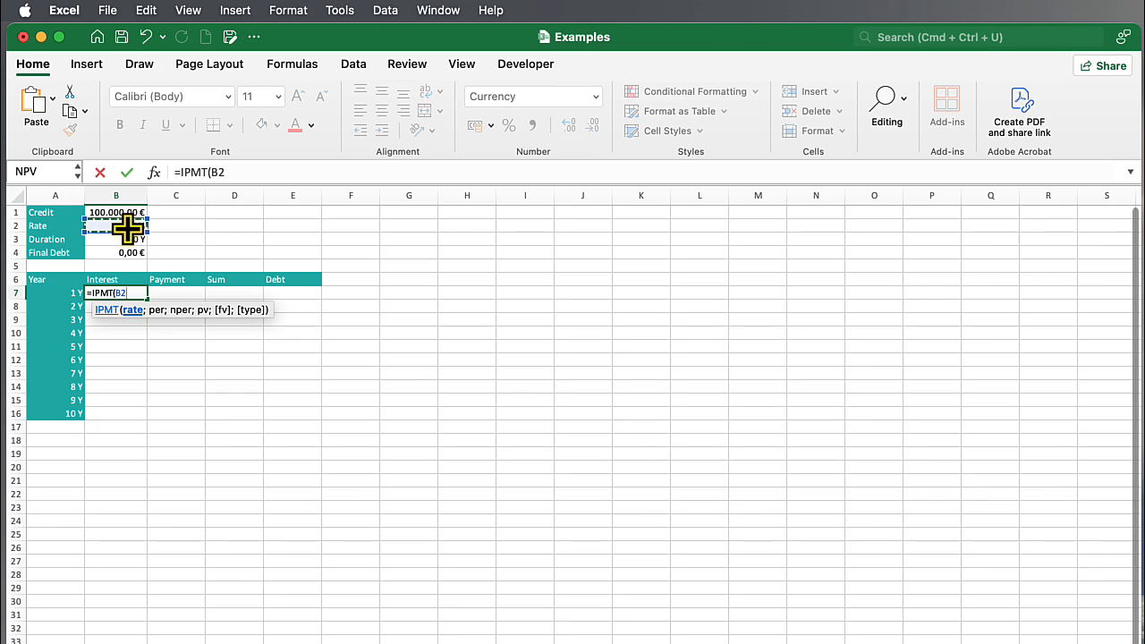
text(;)
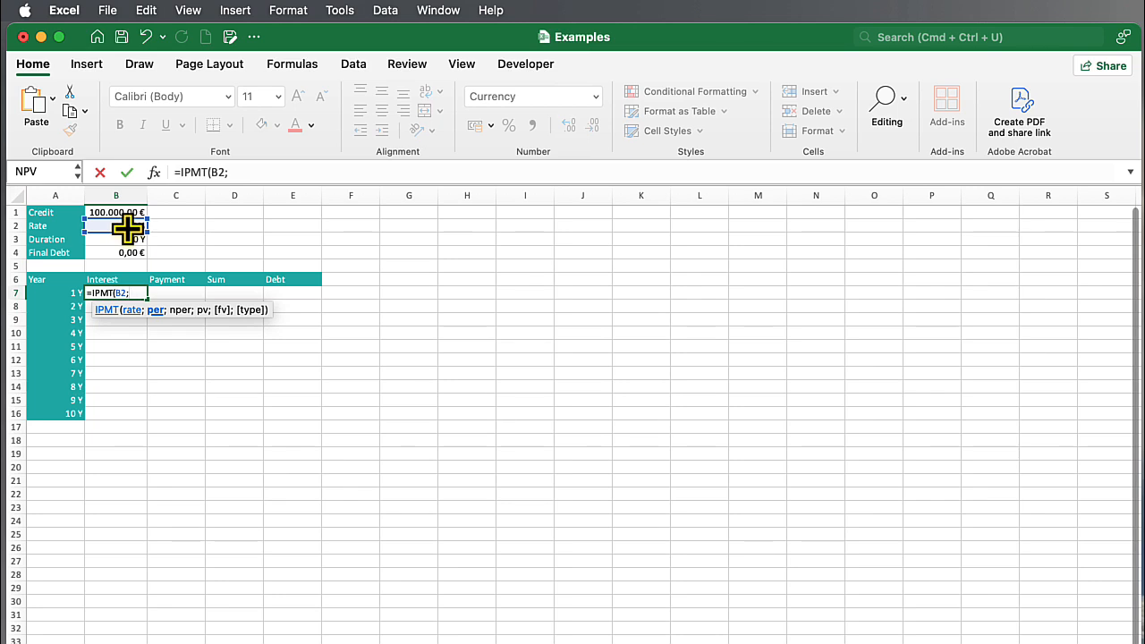
click(57, 298)
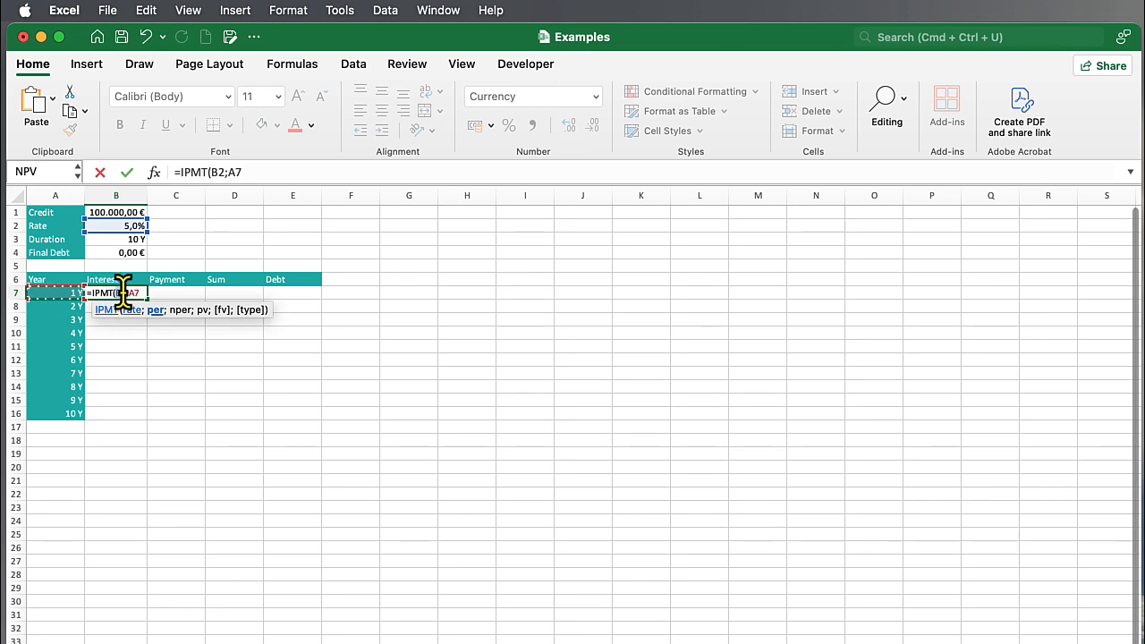
mouse_move(125, 294)
key(super+t)
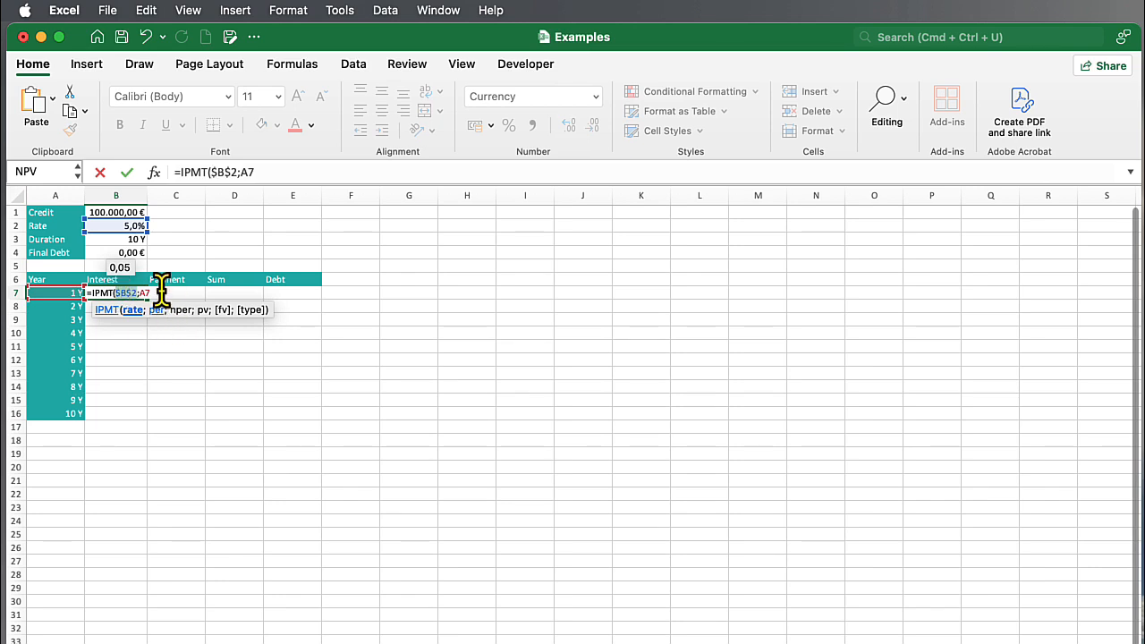
text(;)
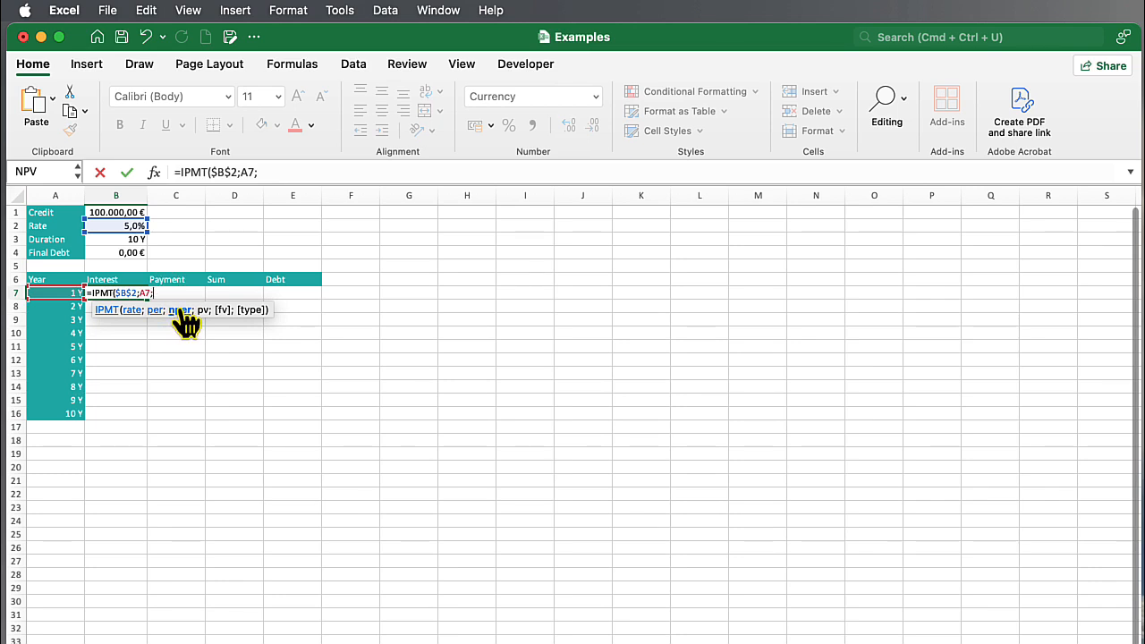
Add the duration $B$3 and the credit amount $B$1 as absolute arguments to the IPMT formula in B7.
click(117, 241)
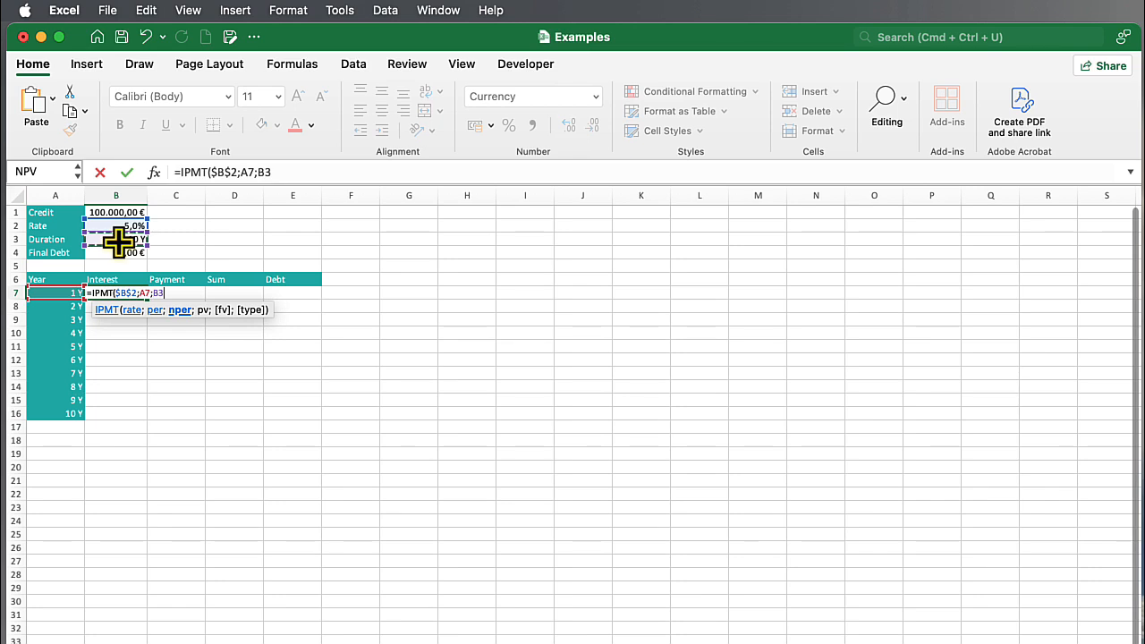
key(F4)
text(;)
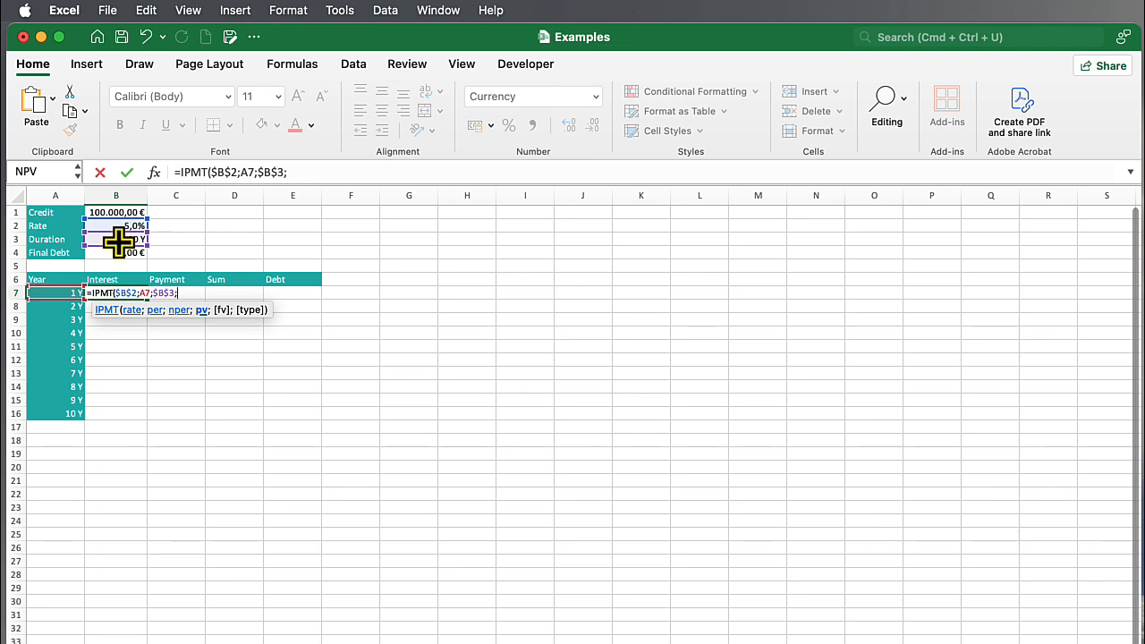
click(117, 212)
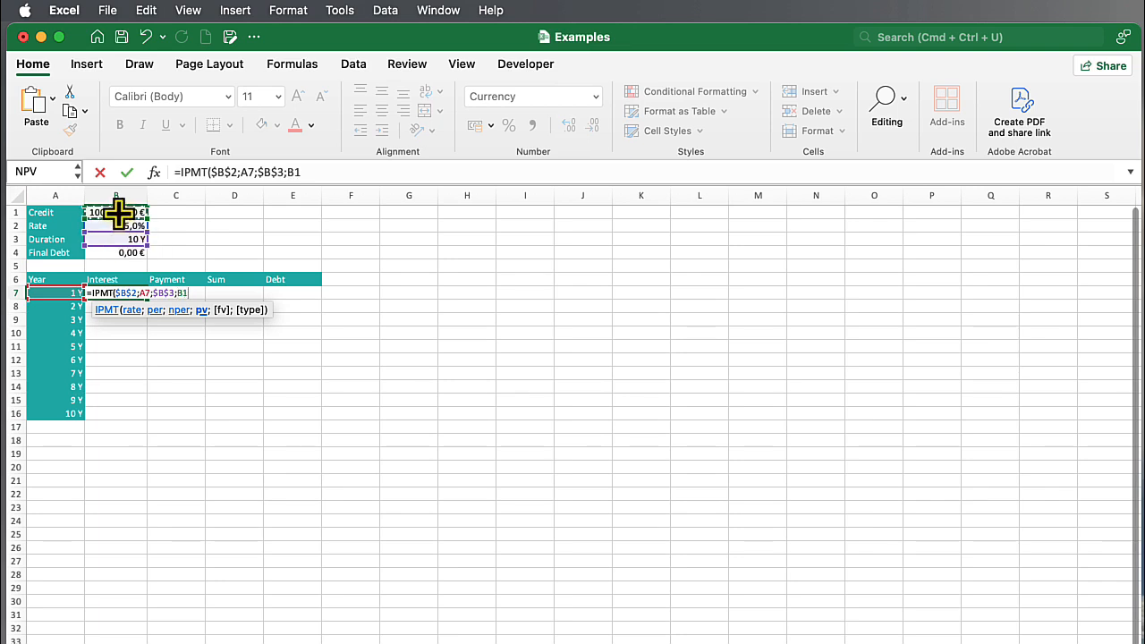
key(super+t)
text(<)
key(BackSpace)
text(;)
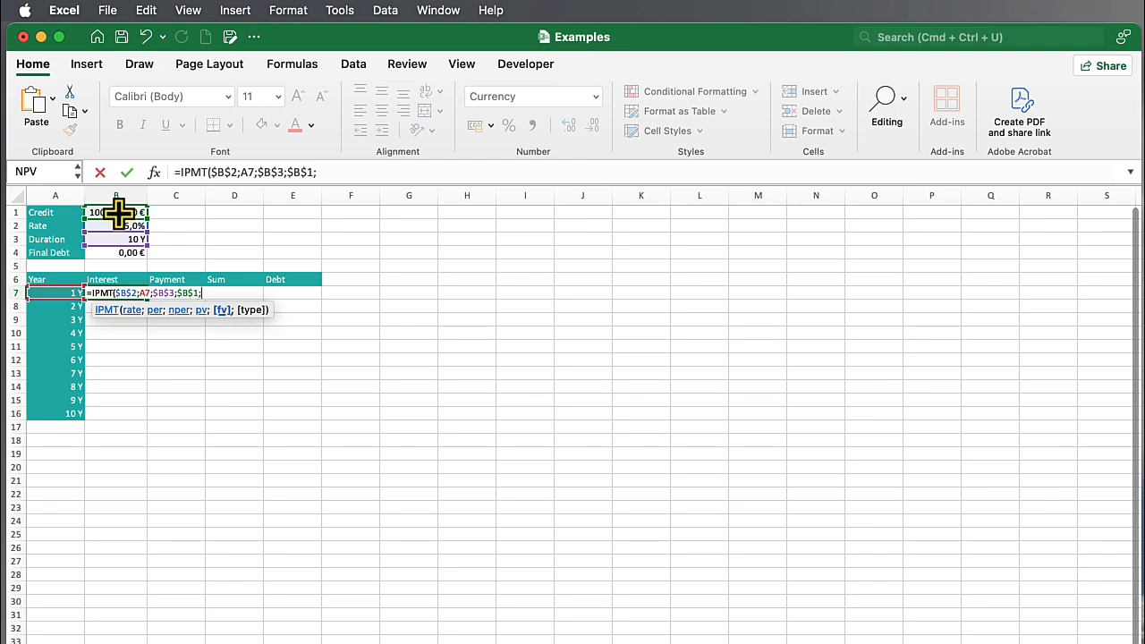
Complete the IPMT formula in B7 with final debt $B$4 and payment type 0 (end of the period).
click(110, 255)
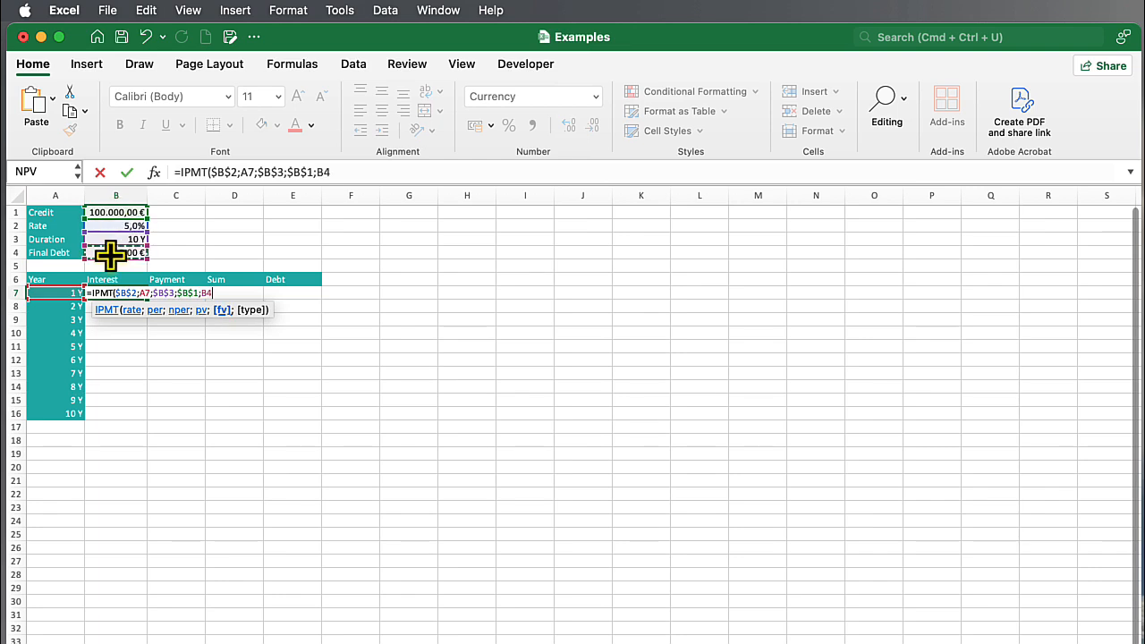
key(F4)
text(;)
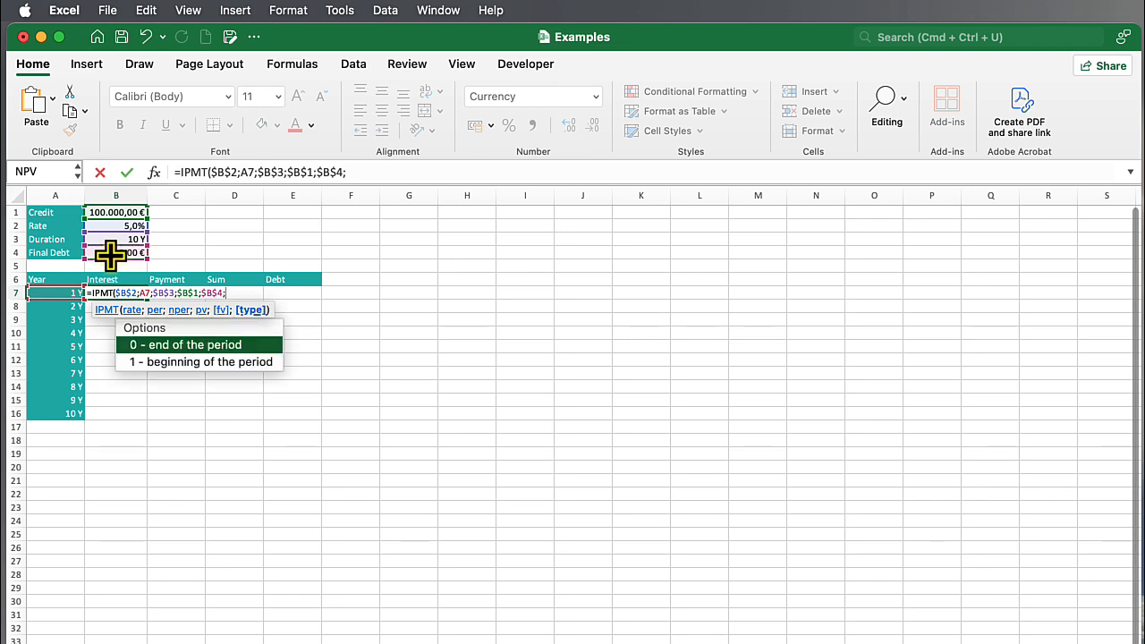
double_click(159, 344)
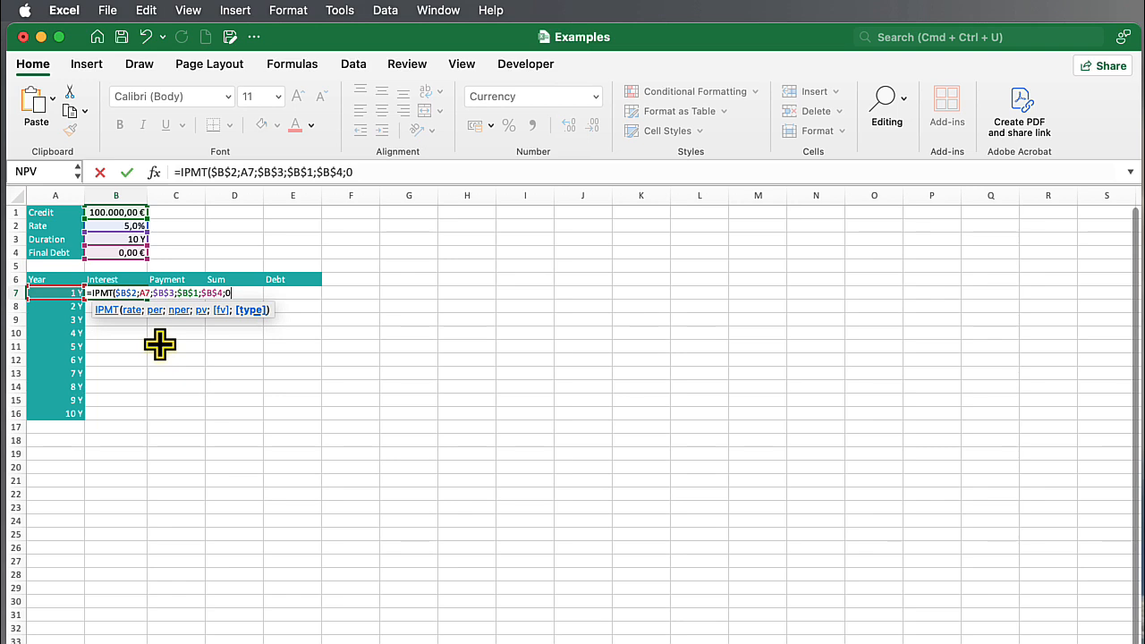
key(Return)
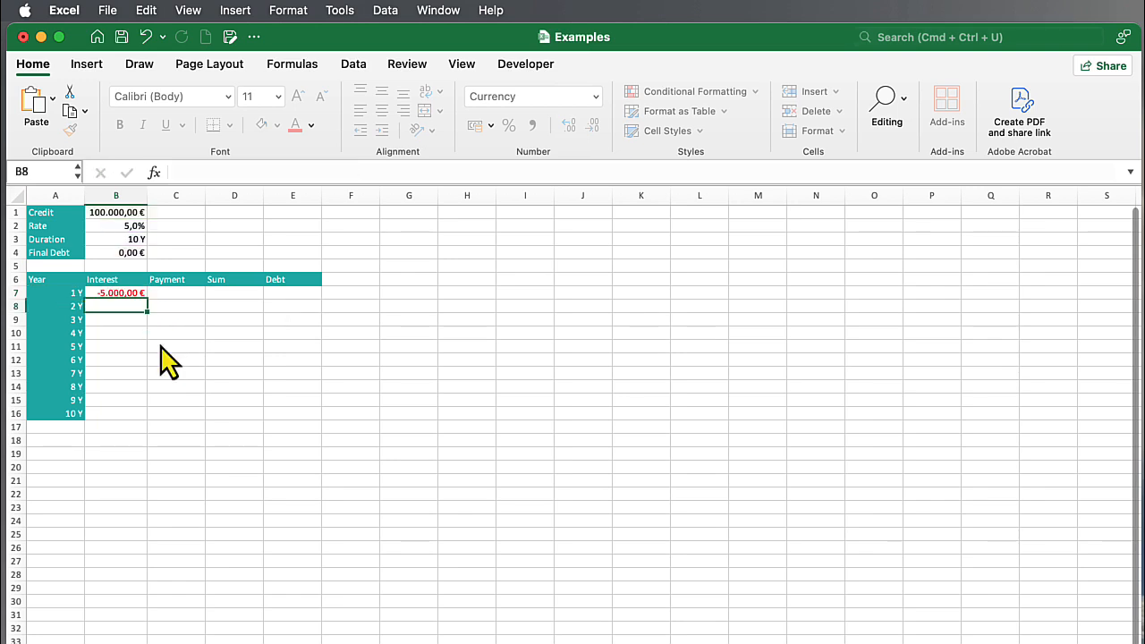
Fill the interest formula from B7 down through B16 for all ten years.
scroll(161, 345, down, 2)
scroll(160, 356, up, 2)
scroll(143, 330, down, 1)
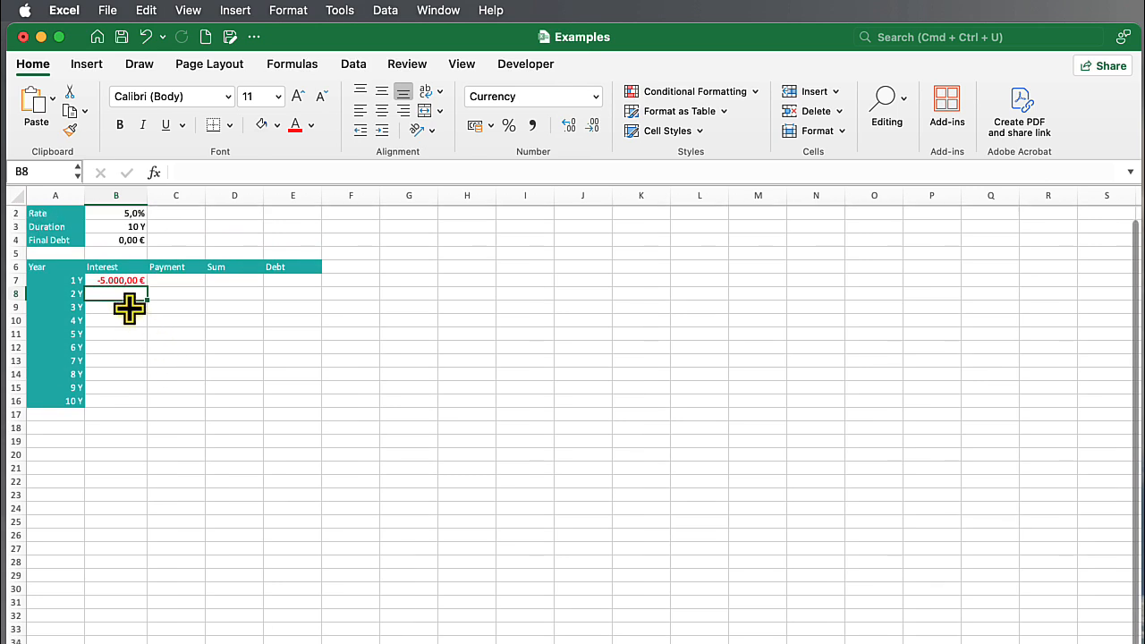
click(106, 280)
drag(148, 286, 141, 409)
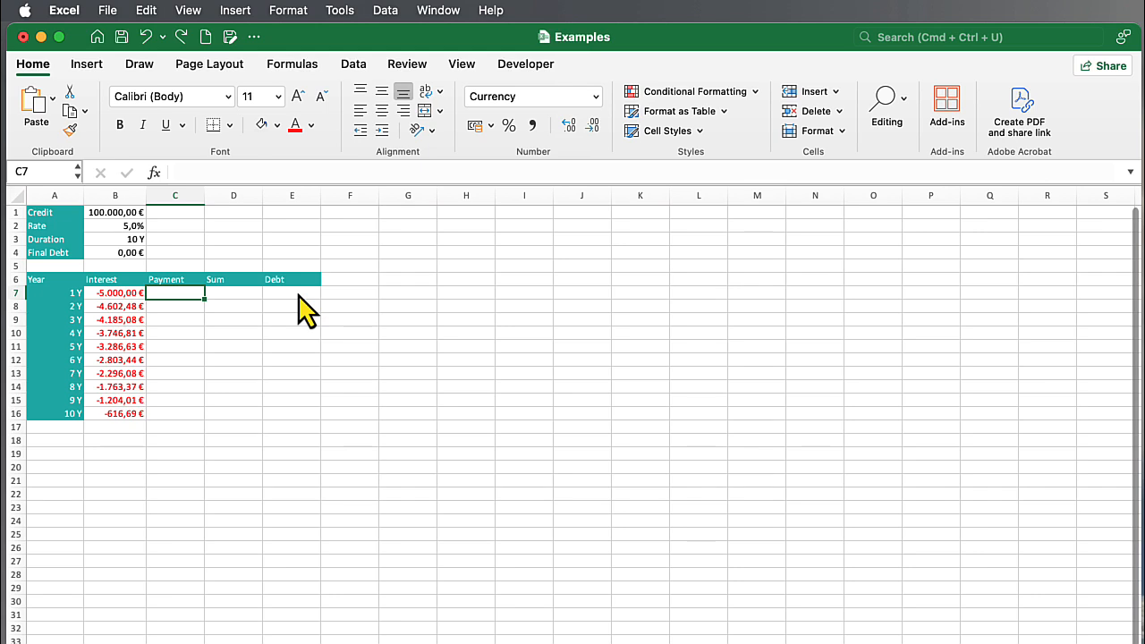
Start a PPMT formula in C7 with the absolute rate reference $B$2 and the relative period reference A7.
text(=)
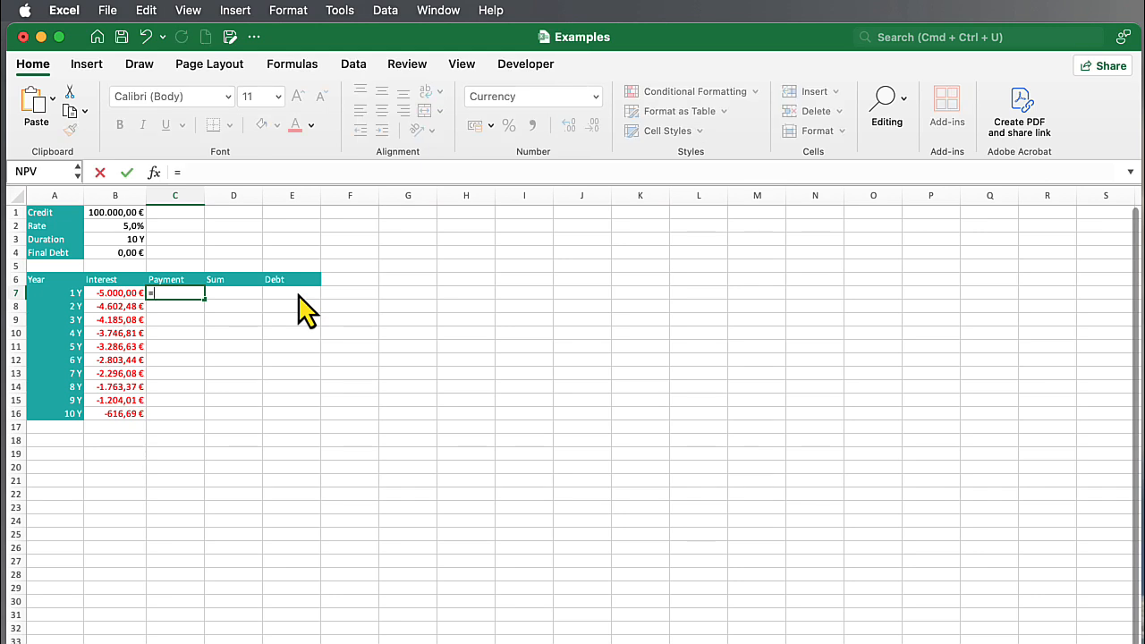
text(PPM)
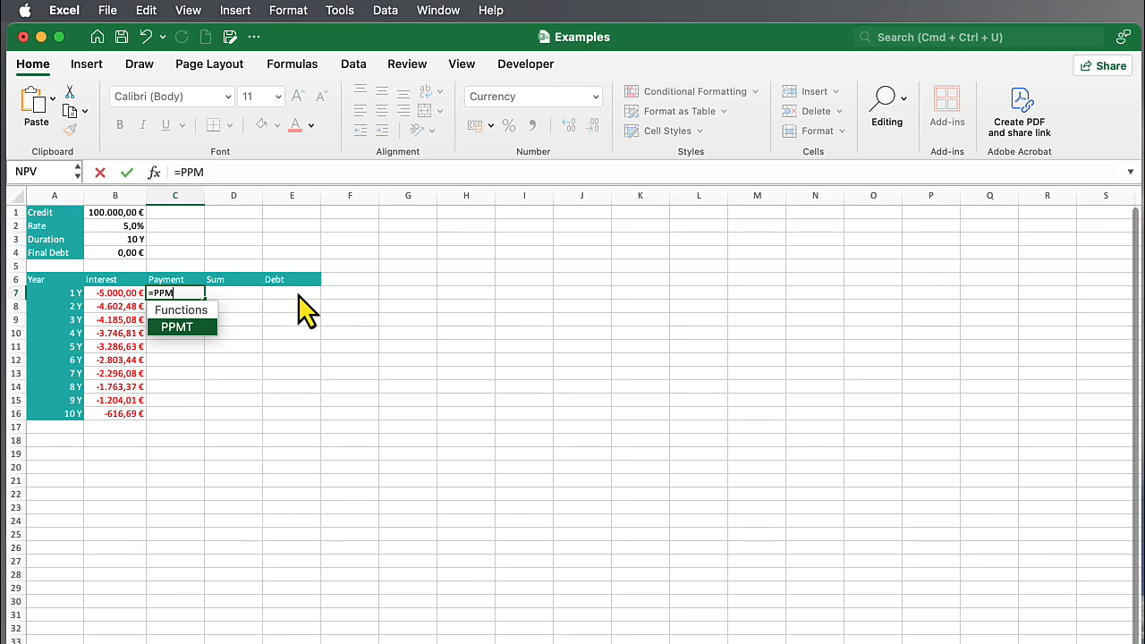
text(T()
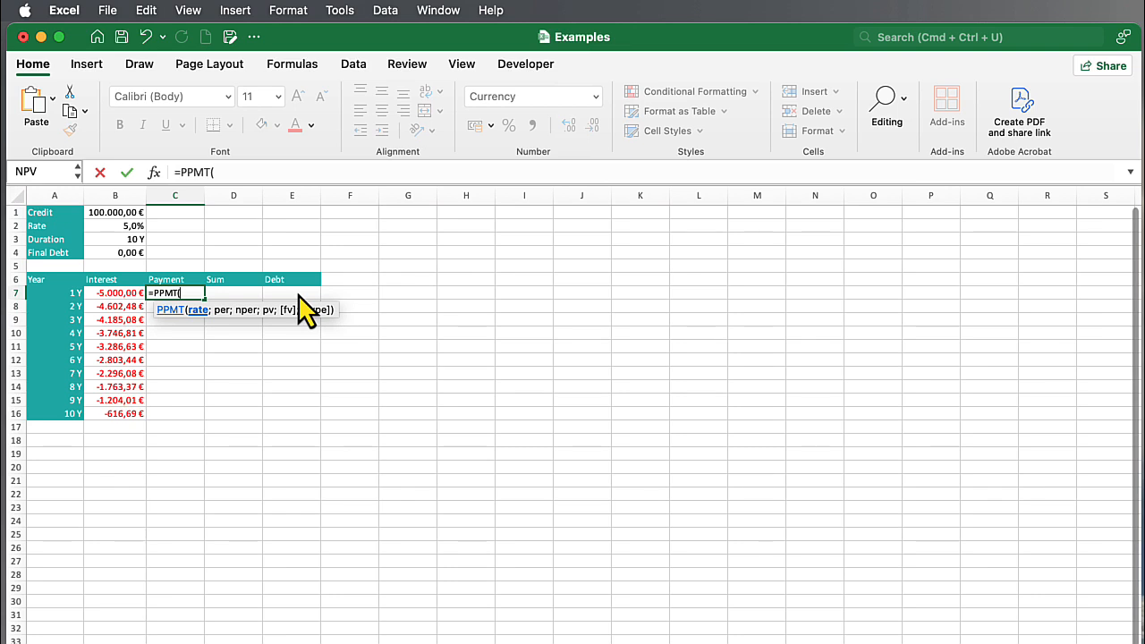
click(119, 225)
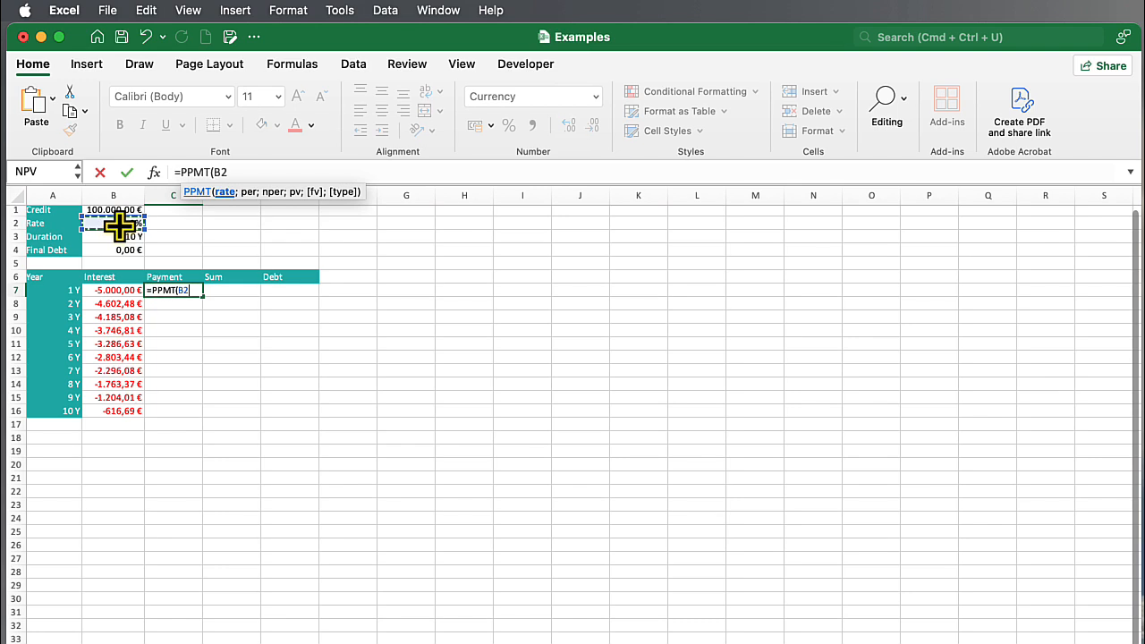
key(F4)
text(;)
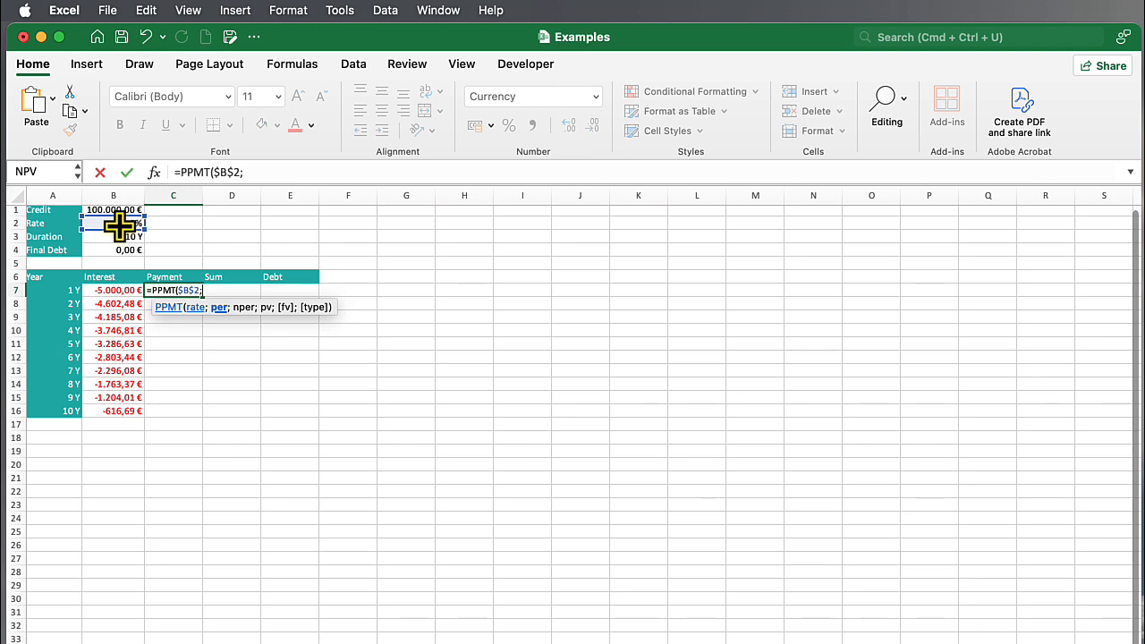
click(50, 292)
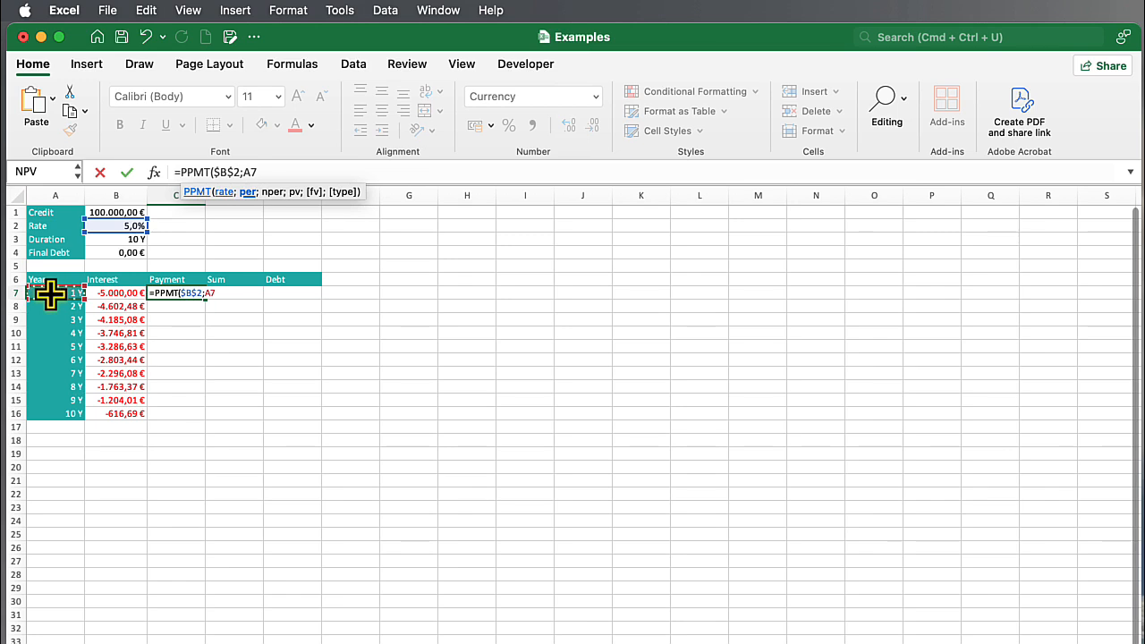
text(;)
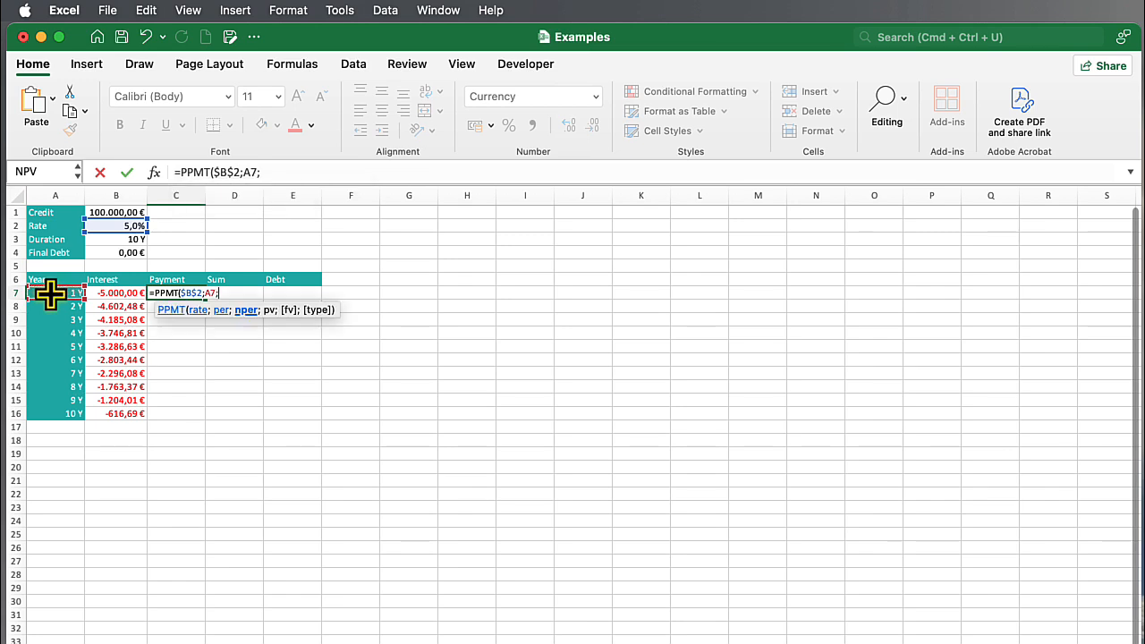
Add the duration $B$3 and the credit amount $B$1 as absolute arguments to the PPMT formula in C7.
click(109, 240)
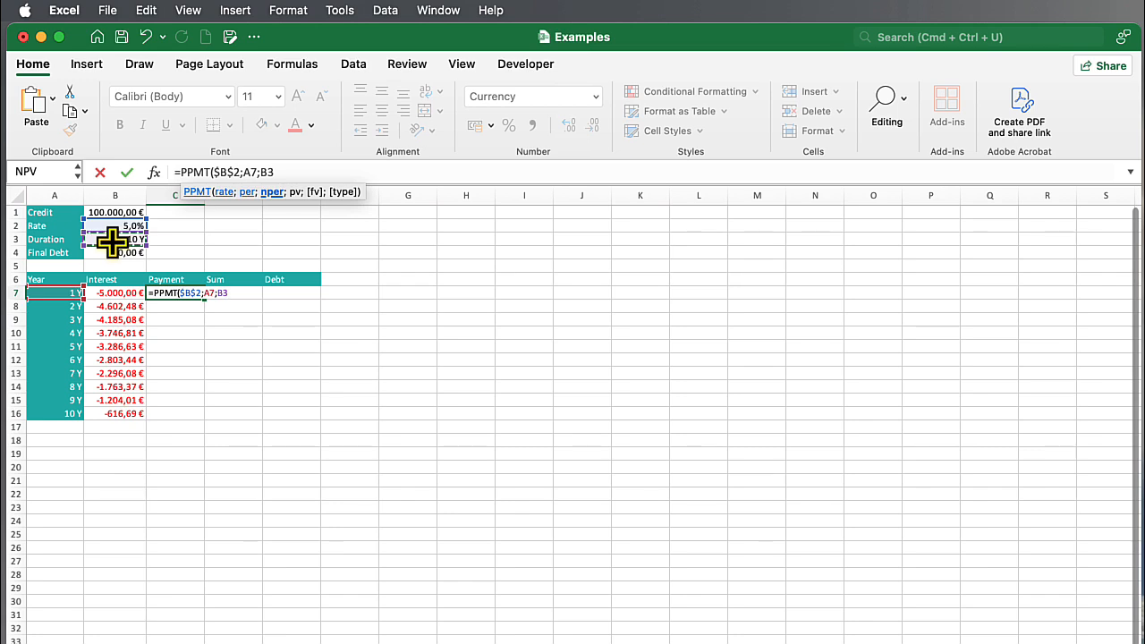
key(super+t)
text(;)
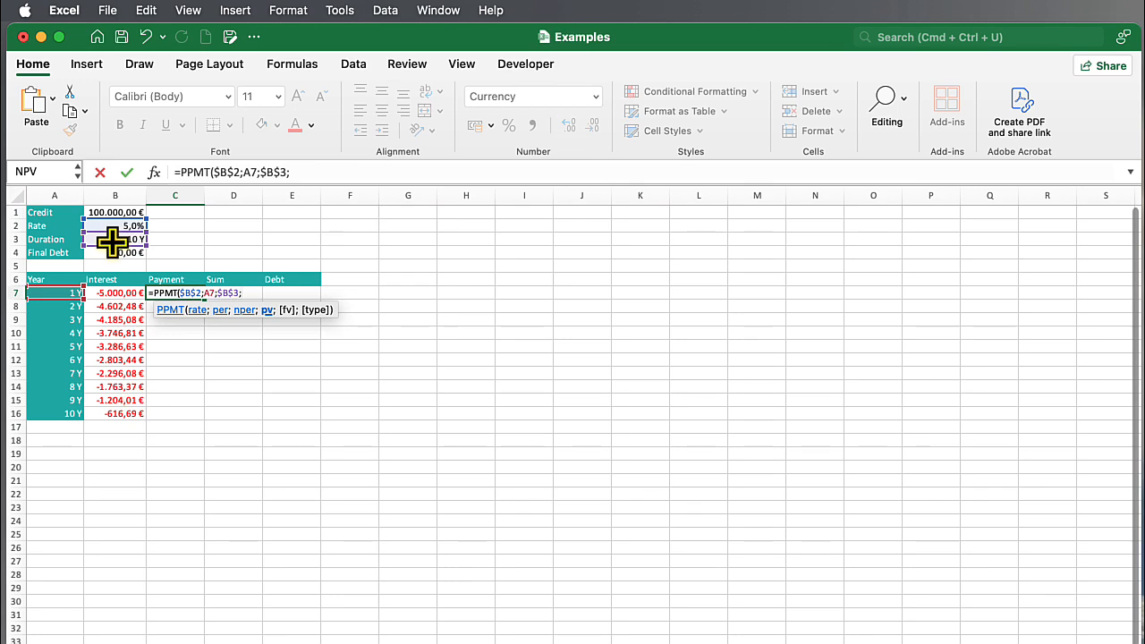
click(107, 212)
key(super+t)
text(;)
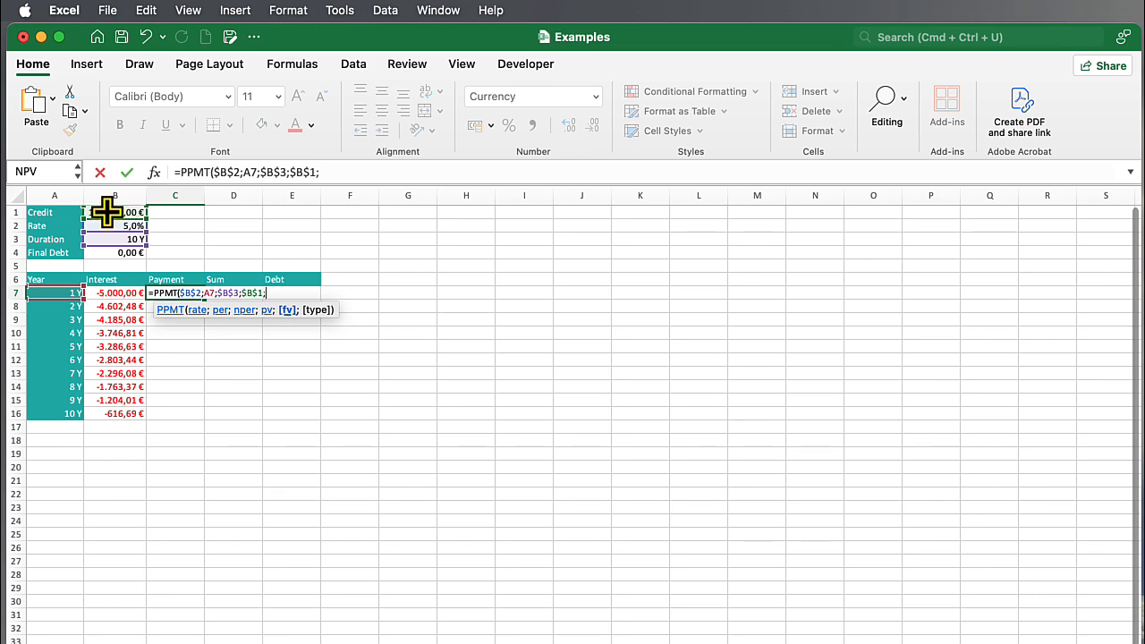
Complete C7's PPMT formula with final debt $B$4 and type 0 (end of the period), and fill it down through C16.
click(113, 254)
key(F4)
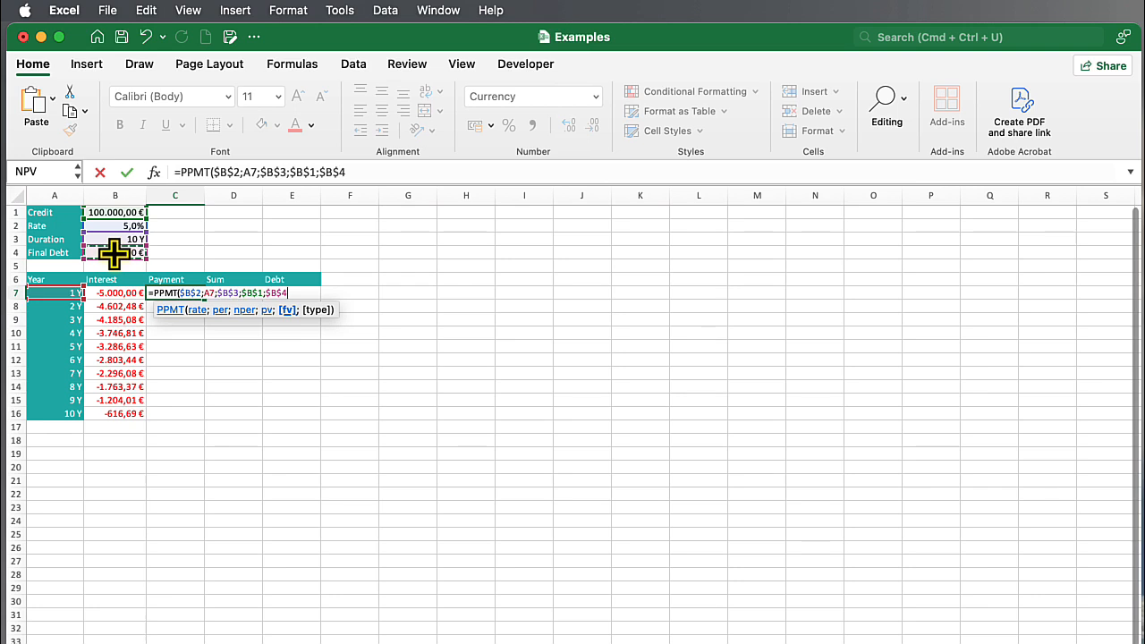
text(;)
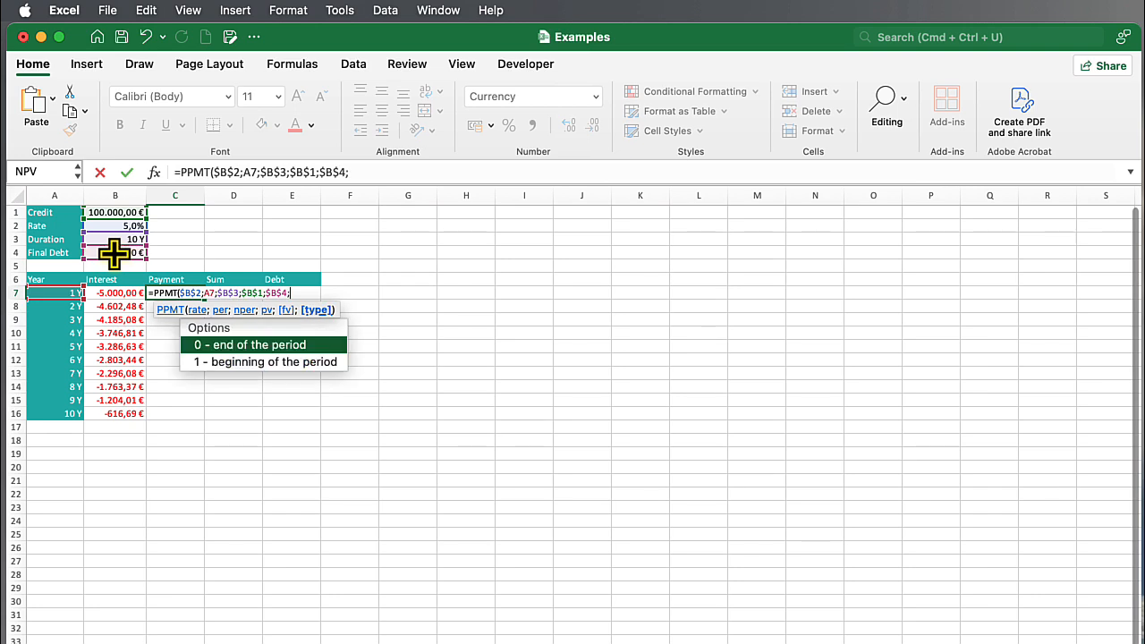
double_click(214, 347)
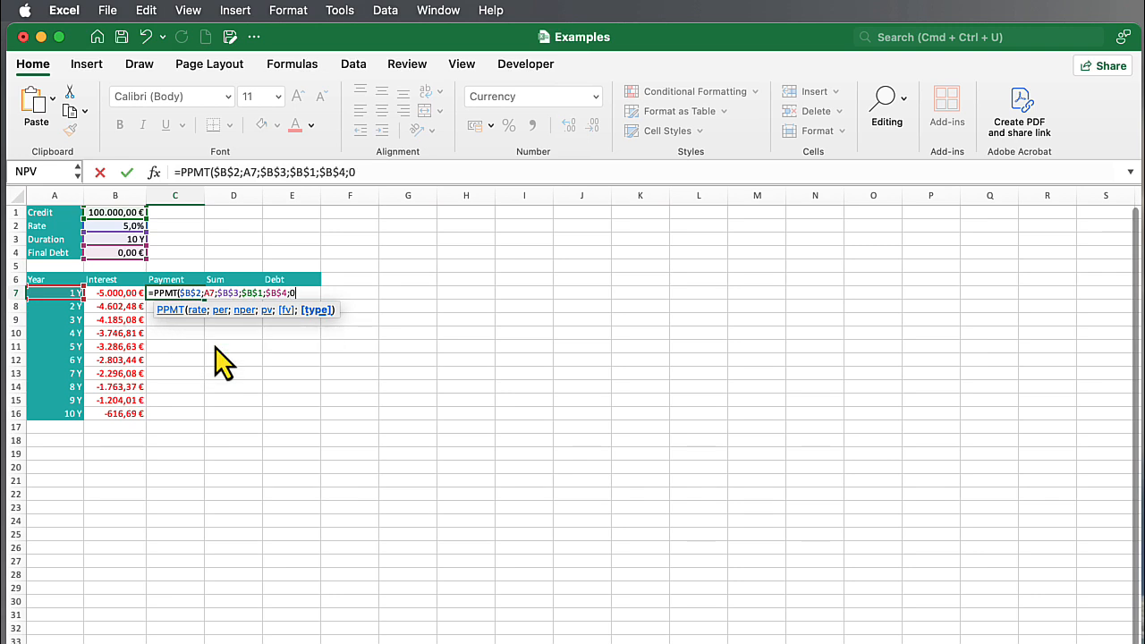
text())
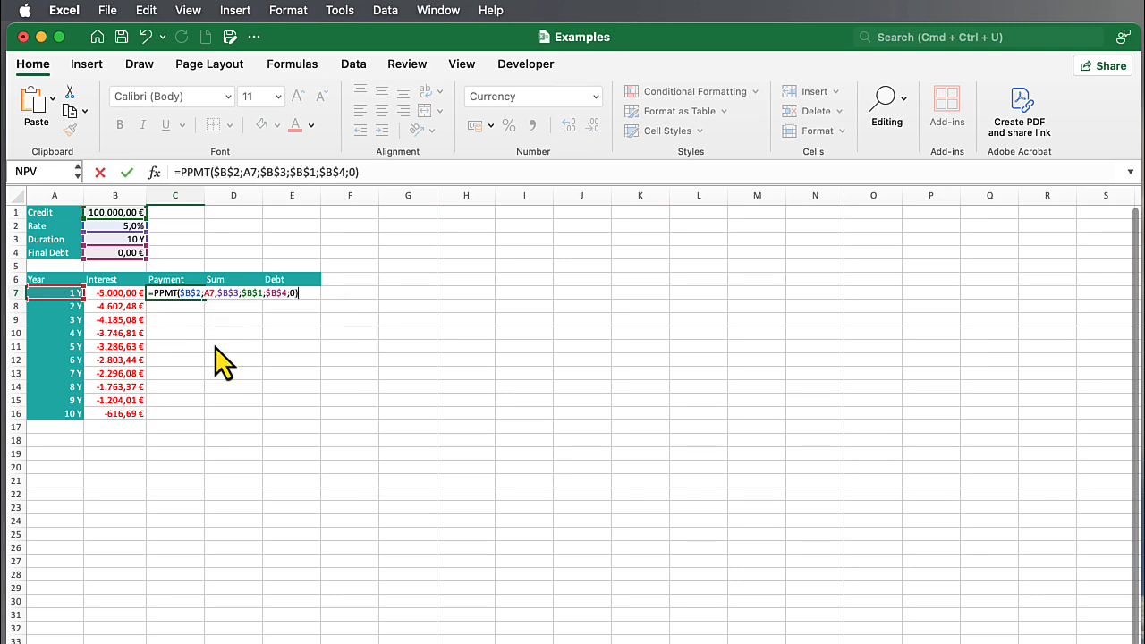
key(Return)
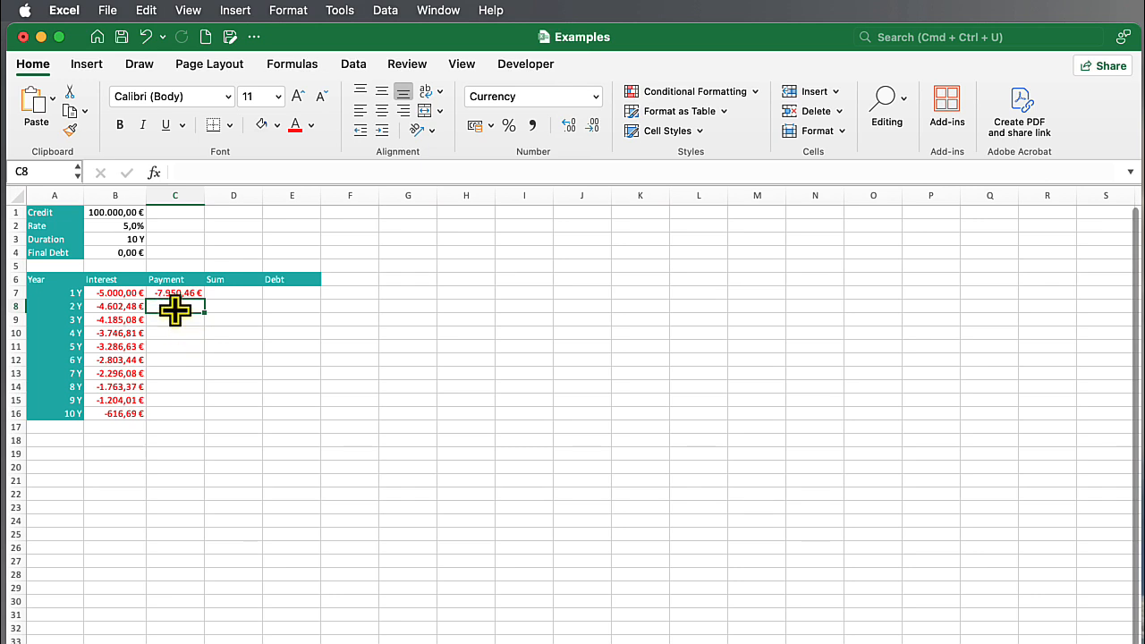
click(175, 293)
drag(202, 298, 202, 427)
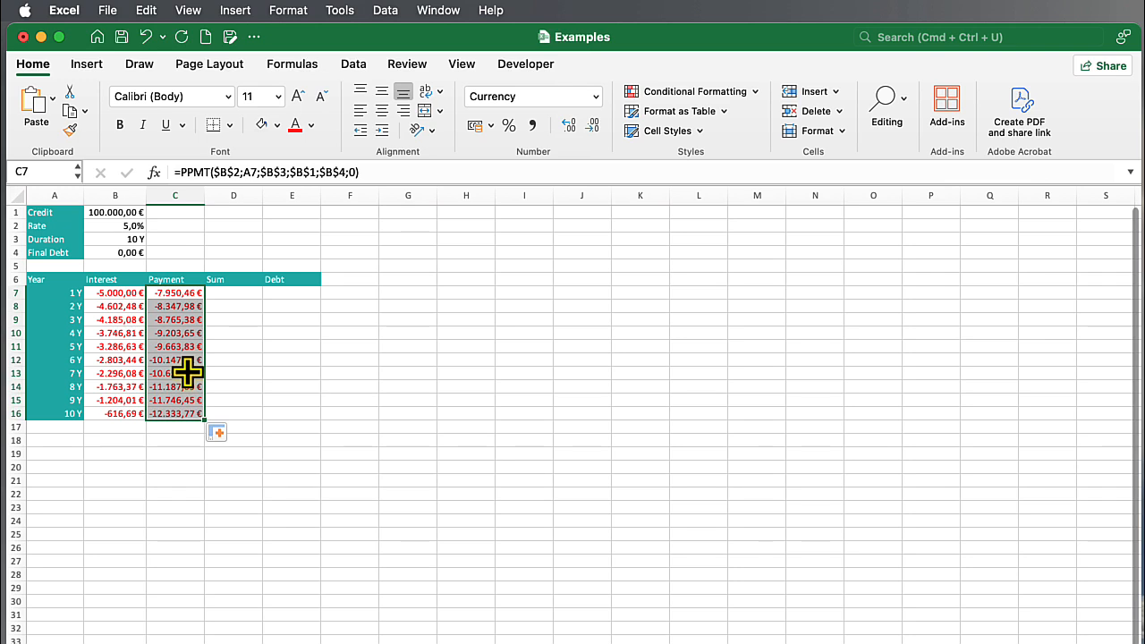
Enter =SUM(B7:C7) in D7 to add the first year's interest and payment.
click(245, 296)
text(=SUM()
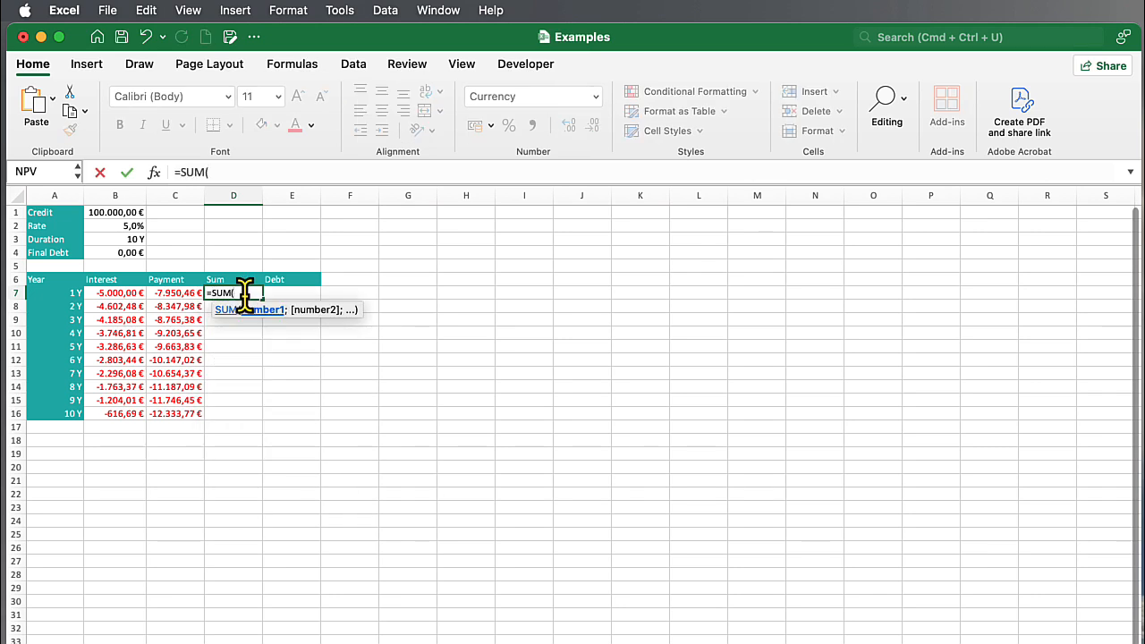
drag(111, 293, 150, 294)
text())
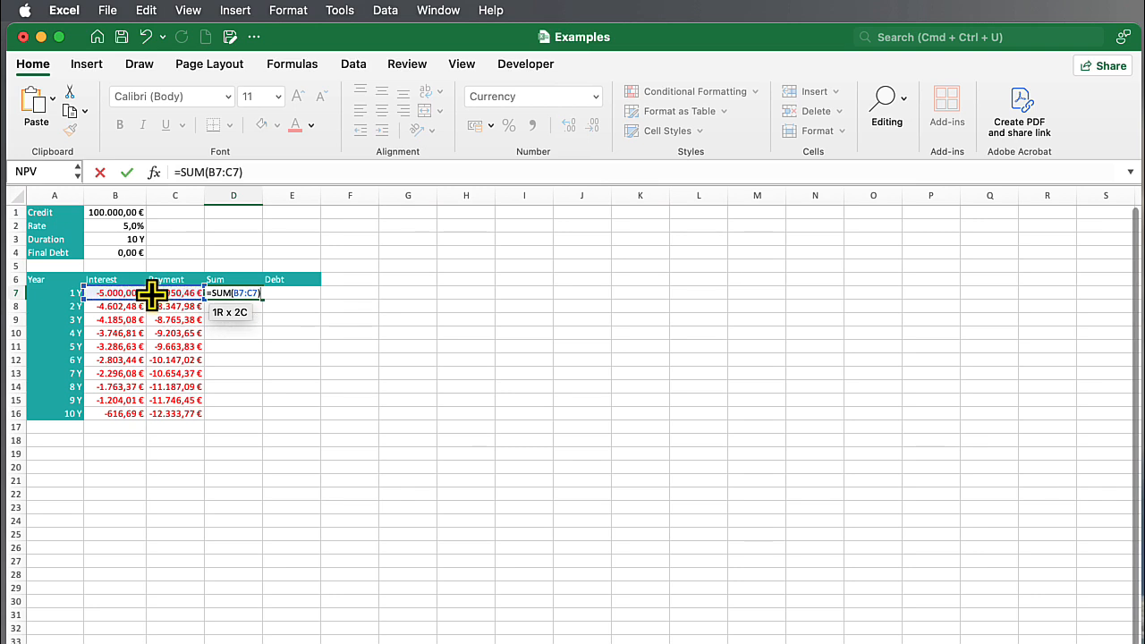
key(Return)
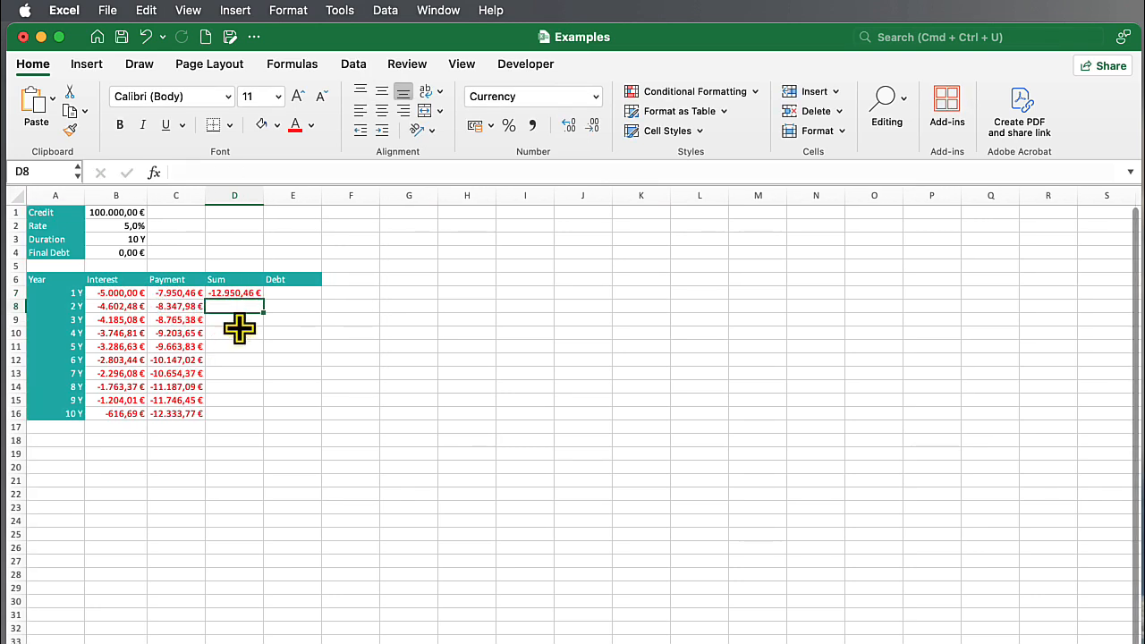
Fill the first year's sum formula in D7 down through D16.
click(239, 293)
drag(259, 299, 255, 414)
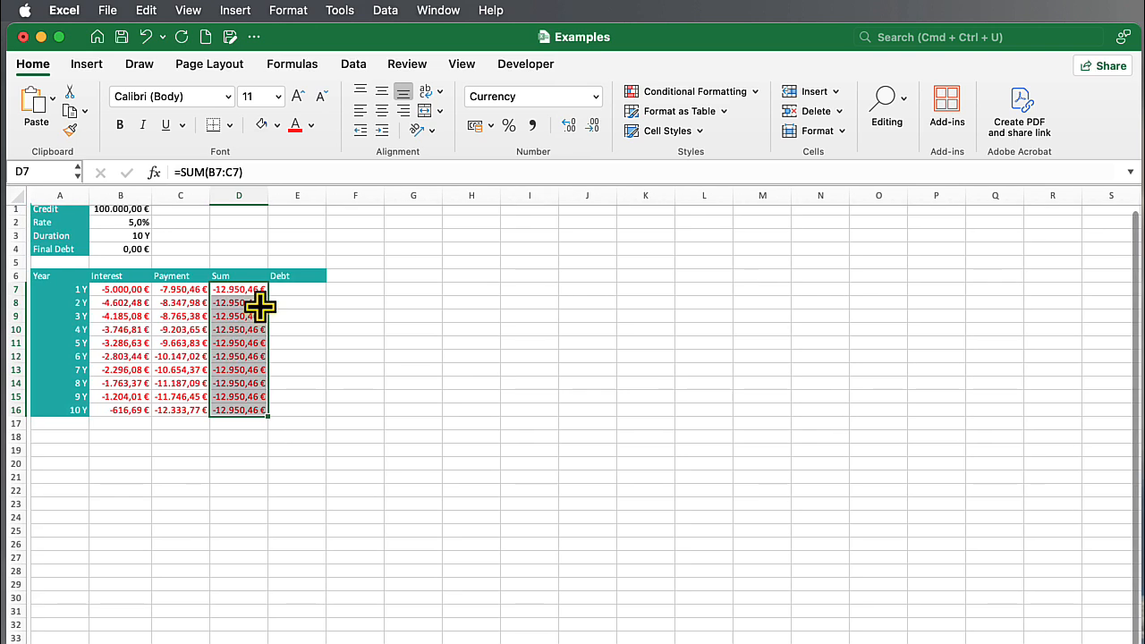
Enter =-B1-C7 in E7 to calculate the debt left after the first year's payment.
click(290, 289)
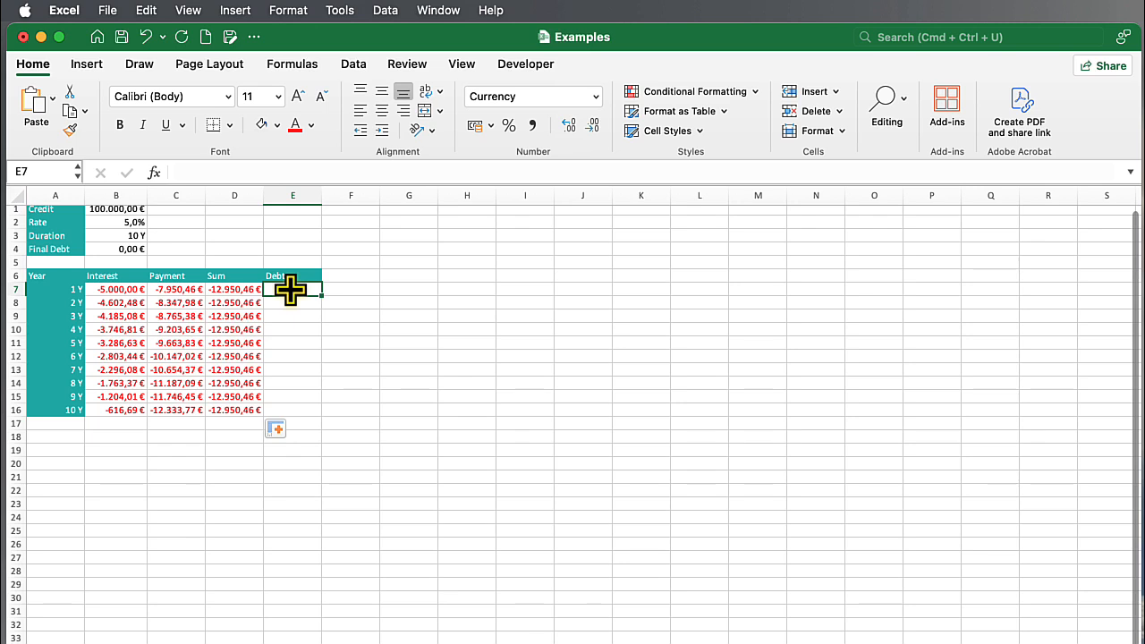
text(=)
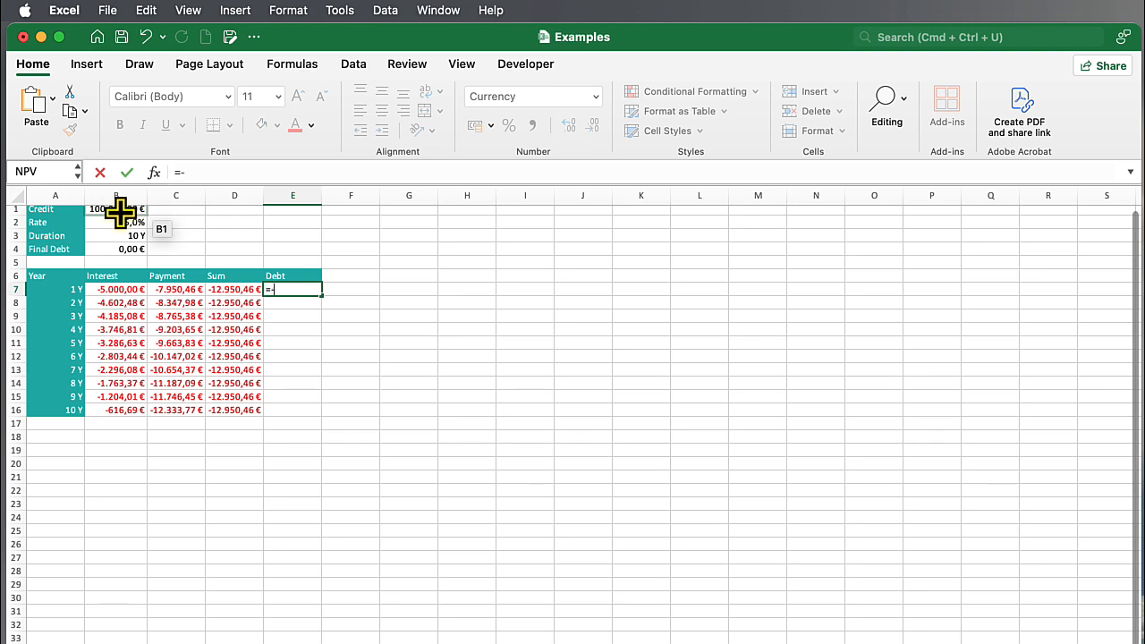
text(-)
click(120, 211)
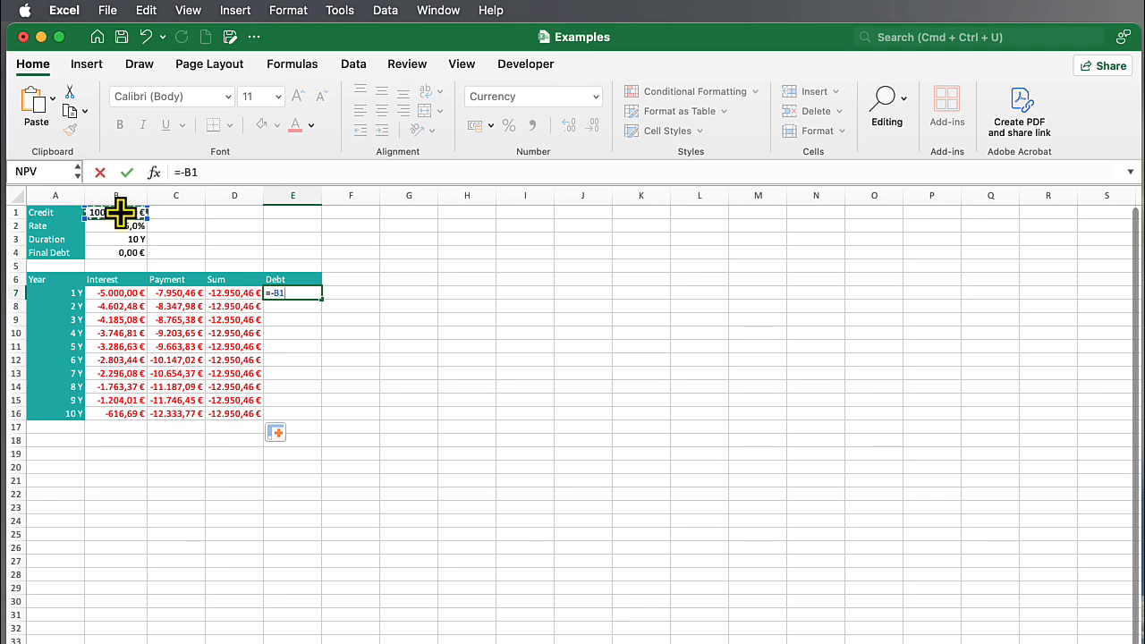
text(-)
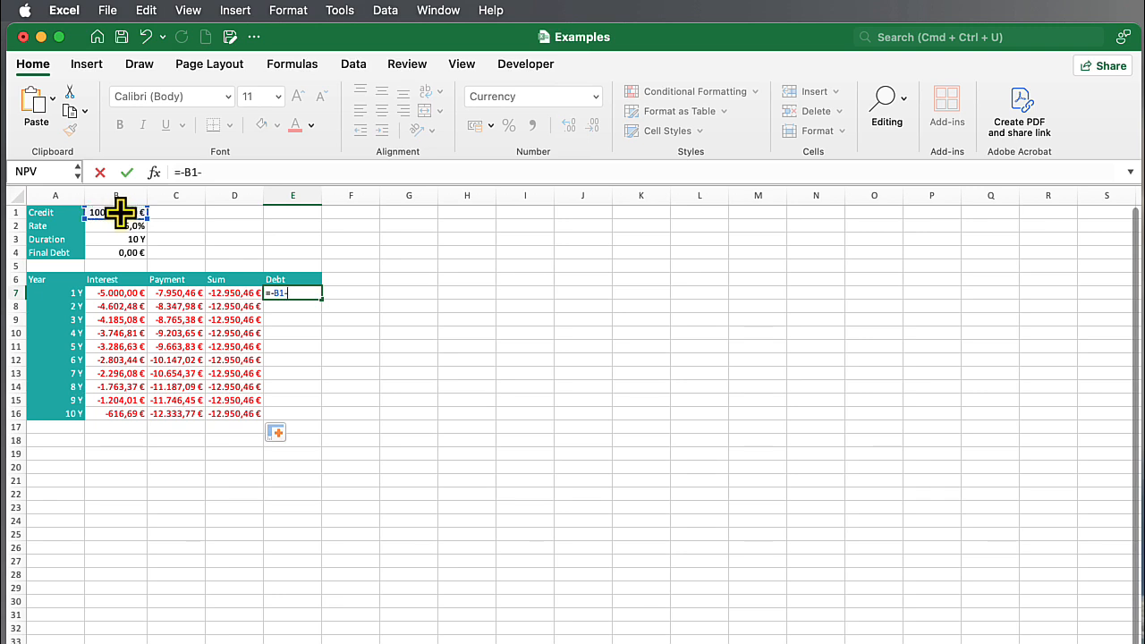
click(165, 293)
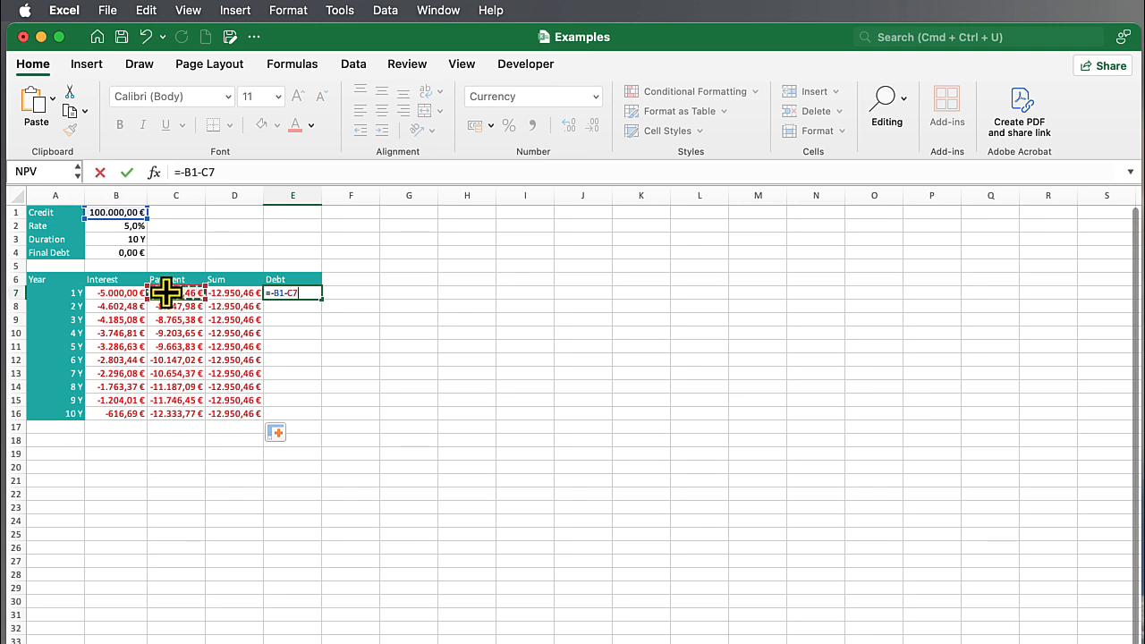
key(Return)
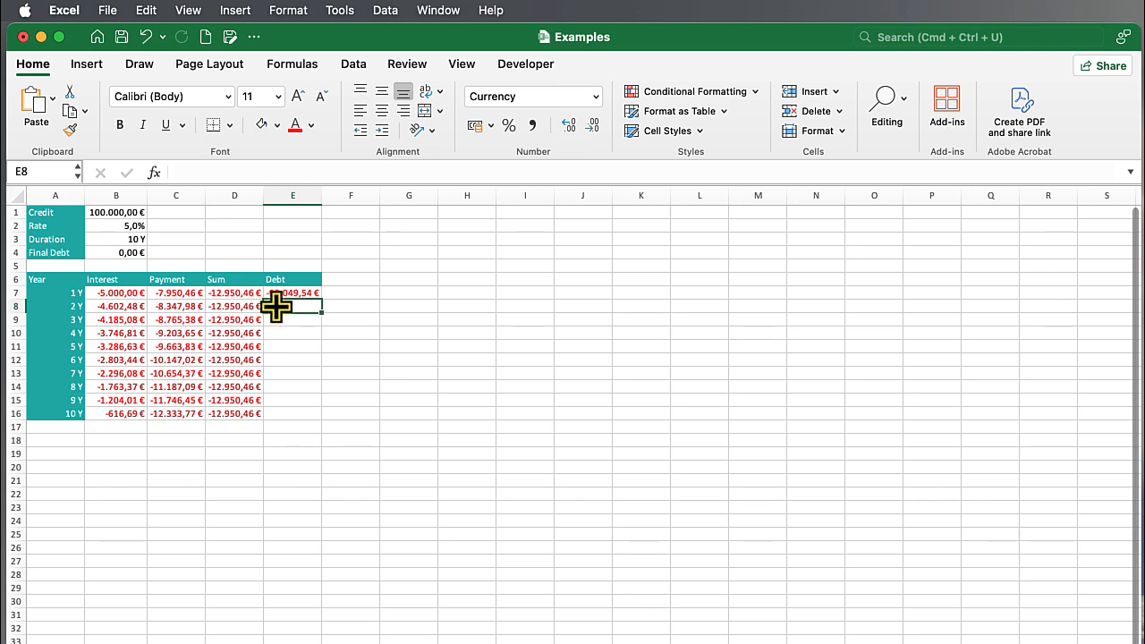
Enter =E7-C8 in E8 for the second year's remaining debt and fill it down through E16.
text(=)
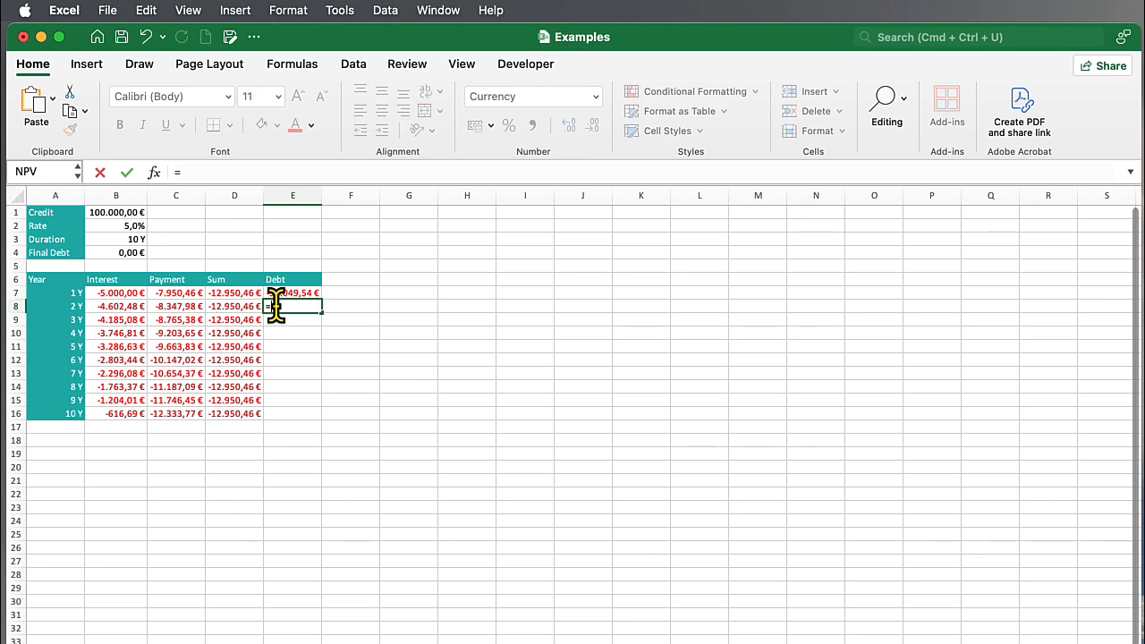
click(279, 293)
text(-)
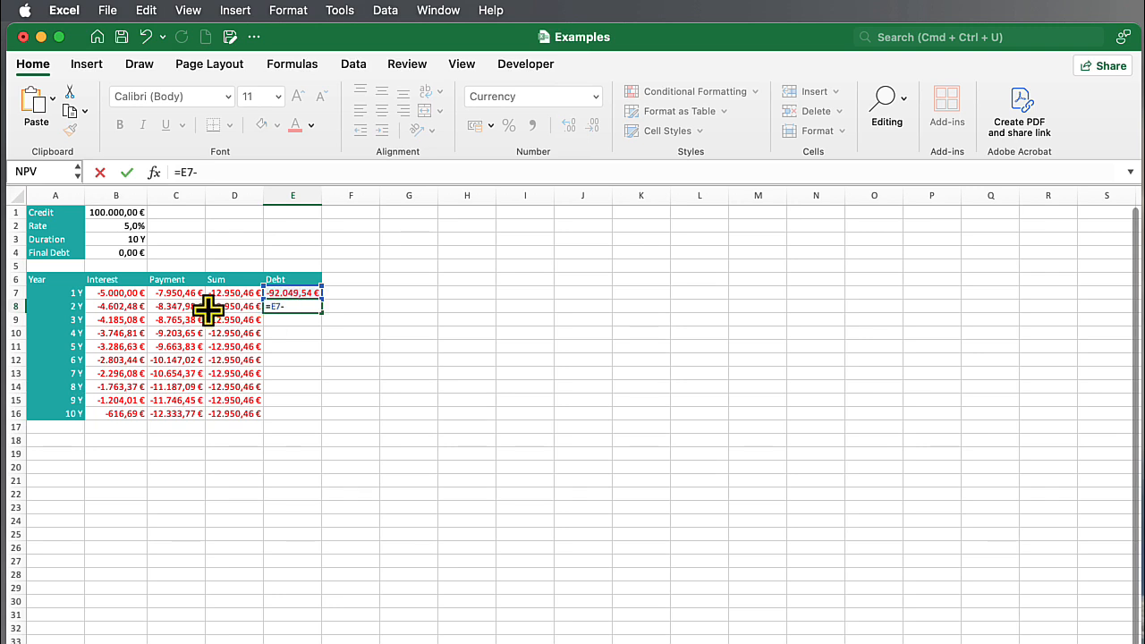
click(177, 306)
key(Return)
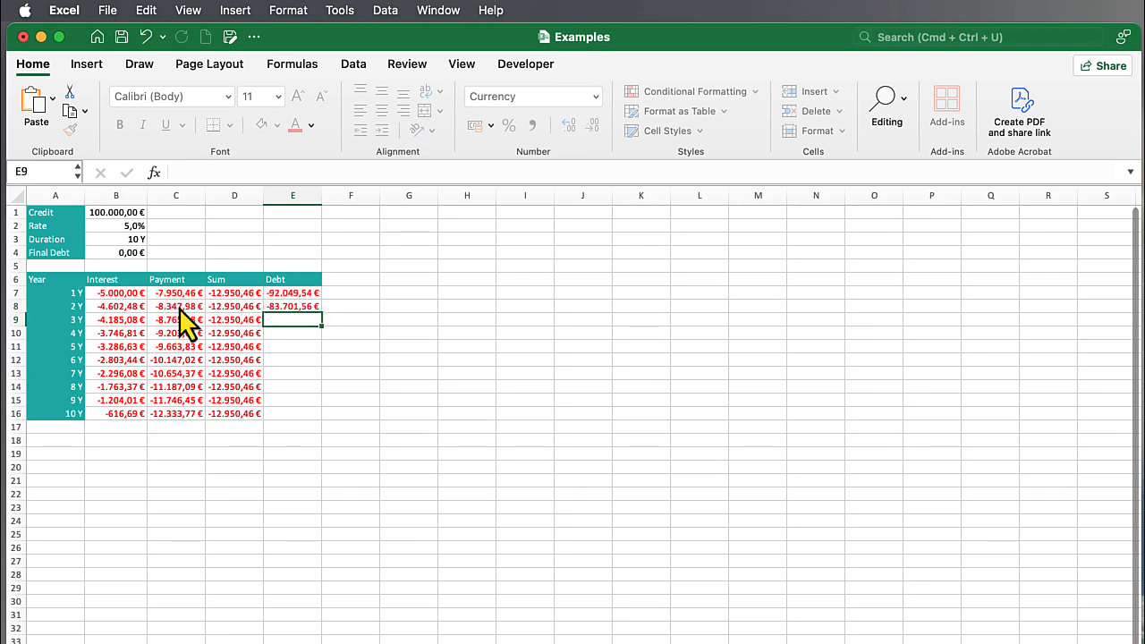
click(273, 306)
drag(319, 312, 313, 424)
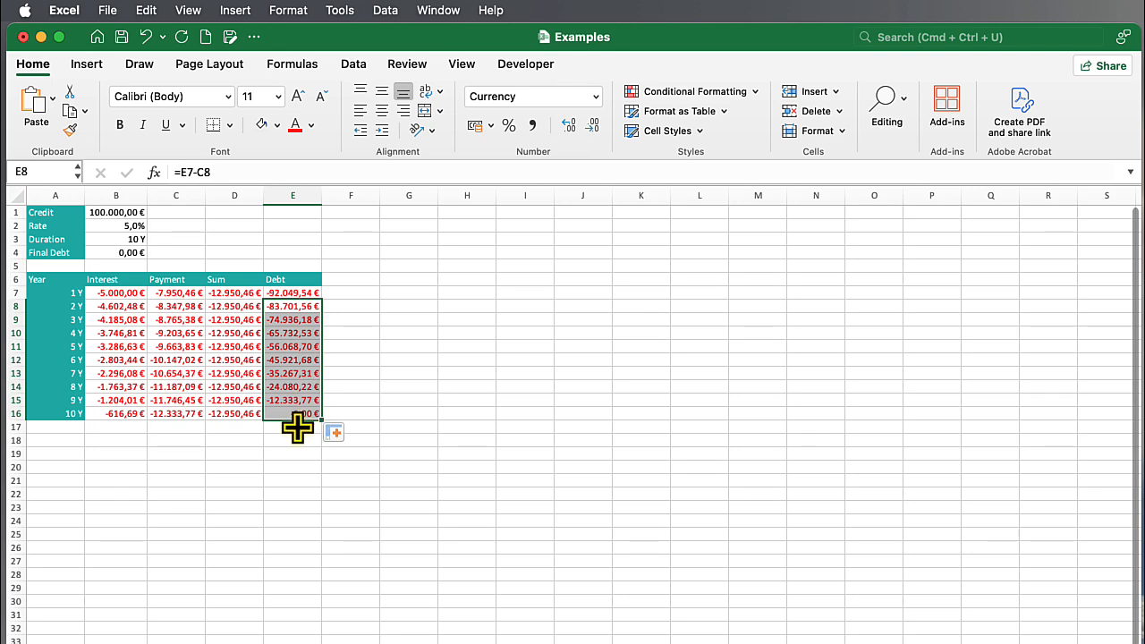
click(299, 425)
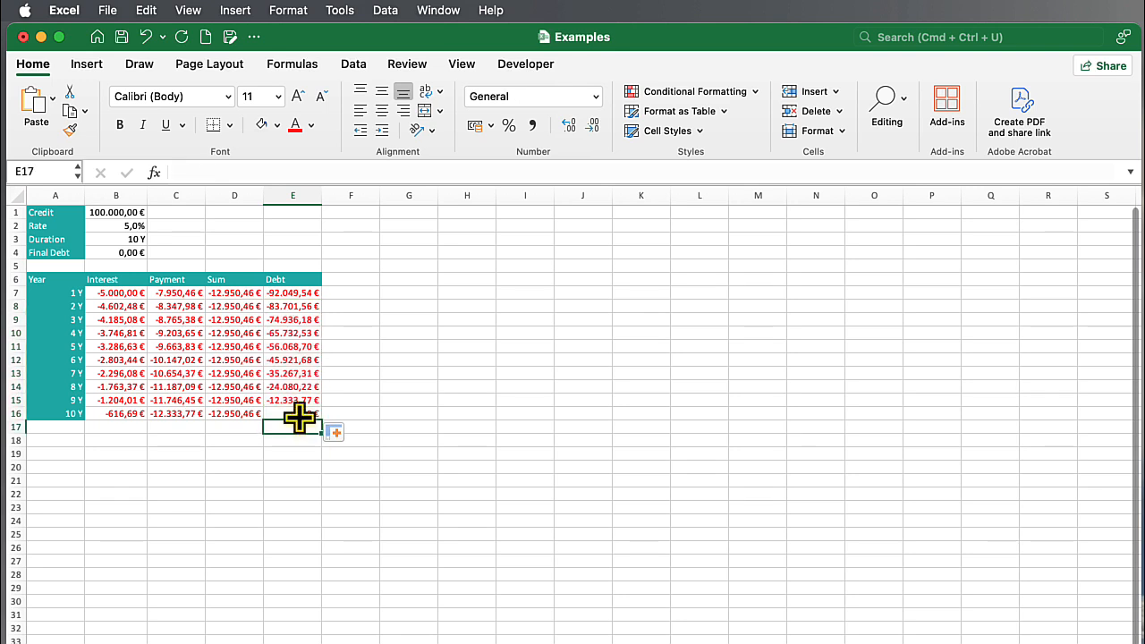